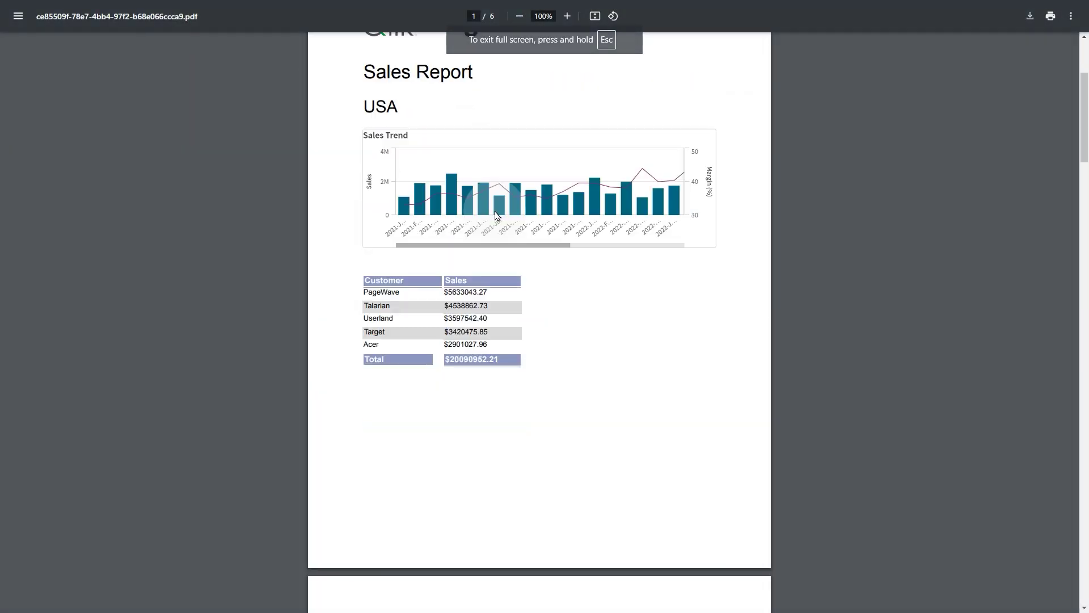
scroll(497, 216, "down", 4)
scroll(497, 216, "down", 4)
scroll(496, 215, "down", 3)
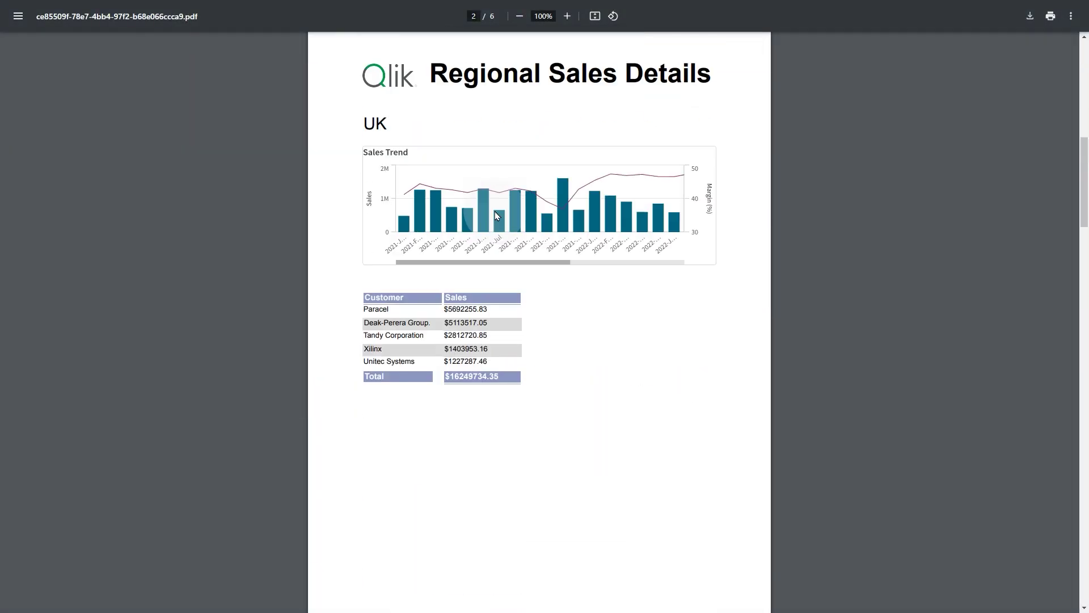
scroll(496, 215, "down", 2)
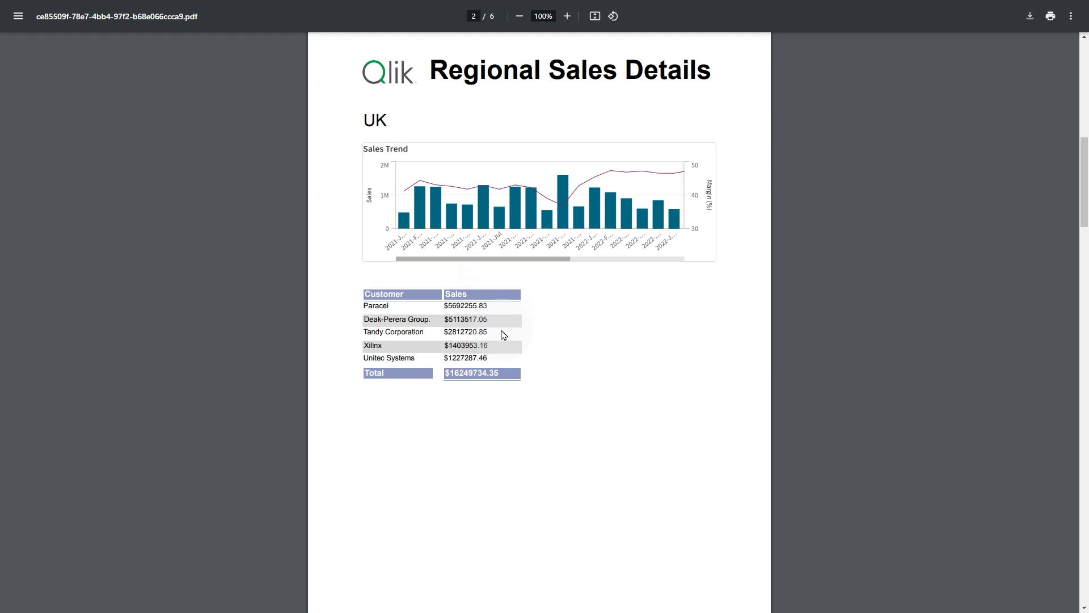
scroll(523, 395, "down", 3)
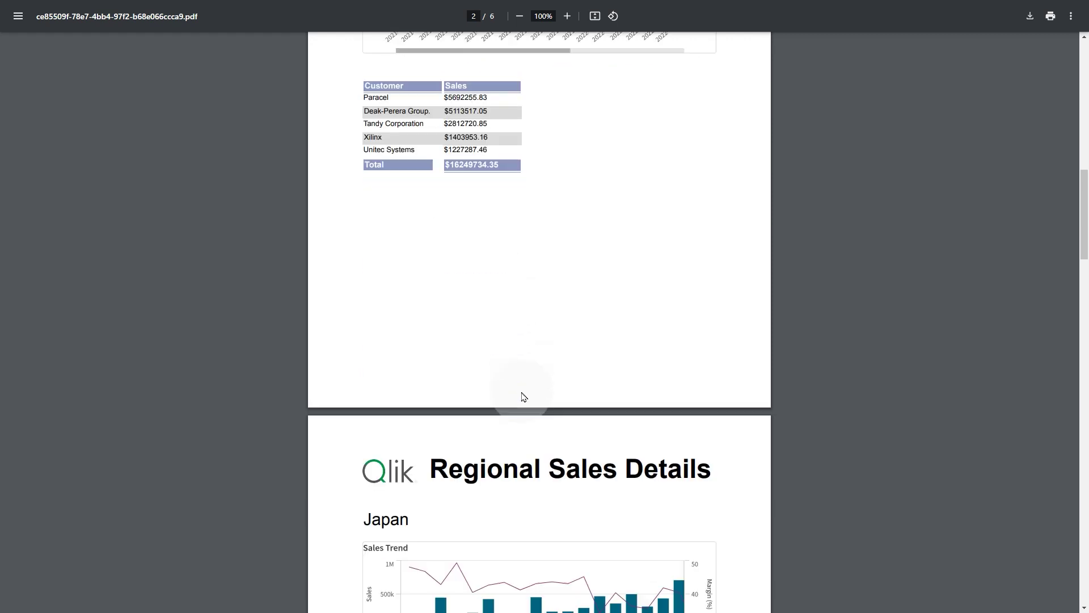
scroll(524, 395, "down", 3)
scroll(523, 394, "down", 3)
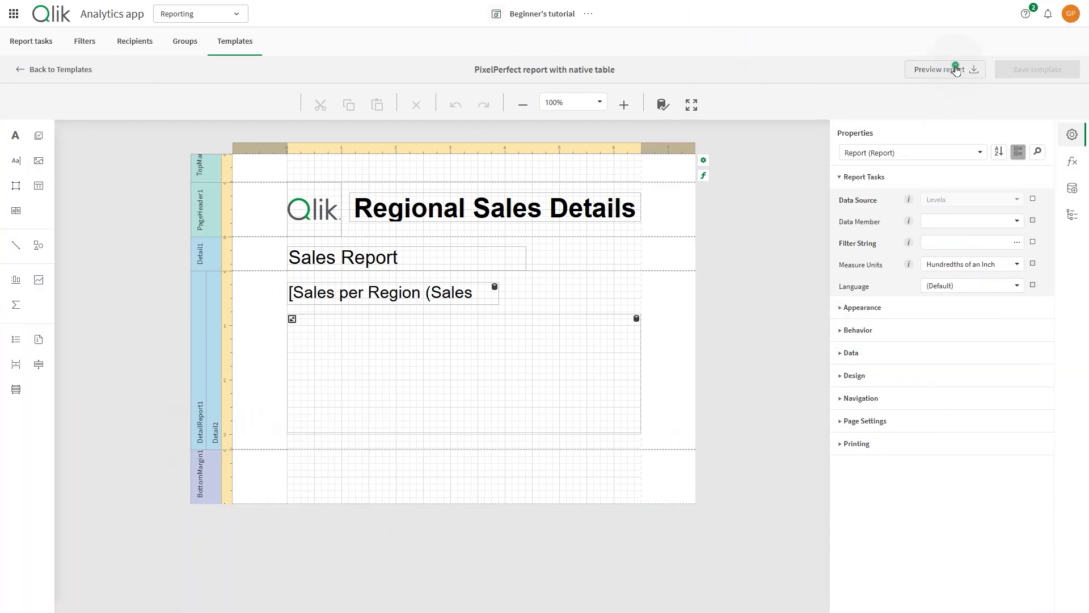
- Generate a PDF preview of the report showing the regional Sales Trend charts
left_click(939, 69)
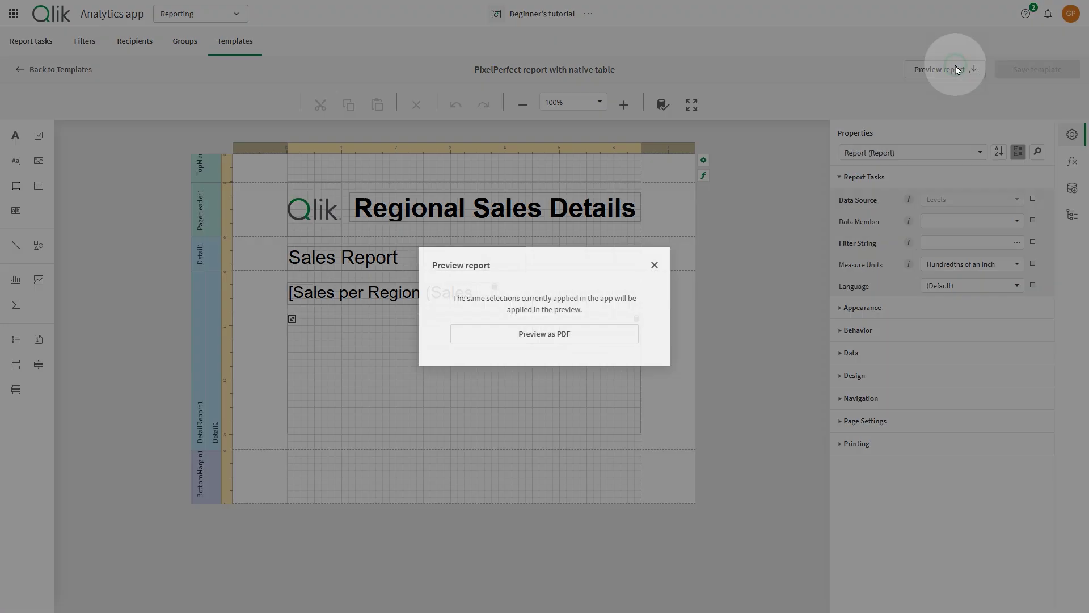
left_click(582, 340)
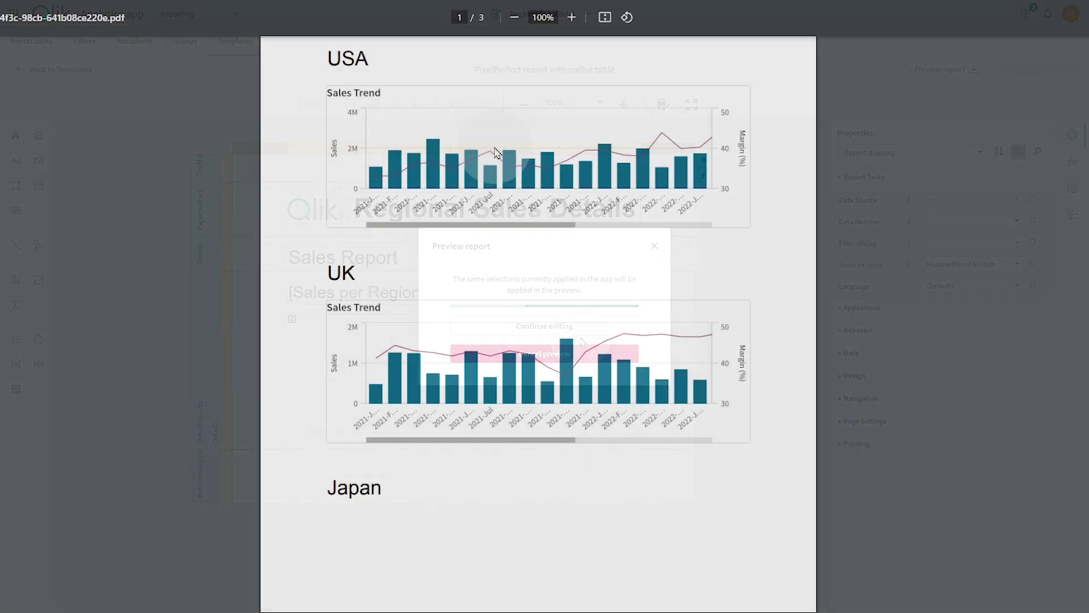
scroll(497, 153, "down", 5)
scroll(496, 153, "down", 5)
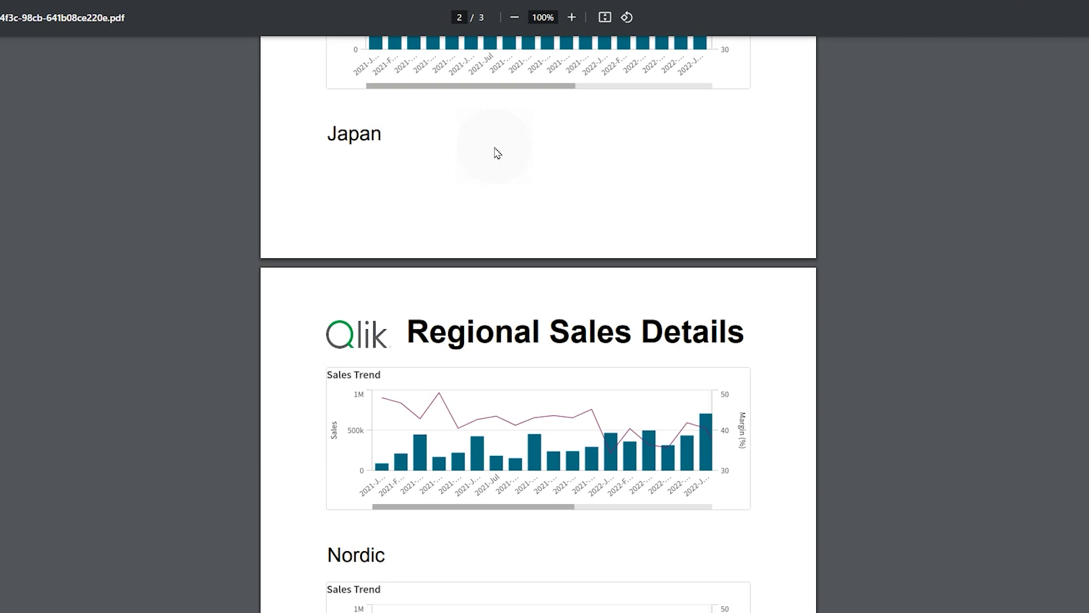
scroll(496, 153, "up", 8)
scroll(432, 133, "up", 3)
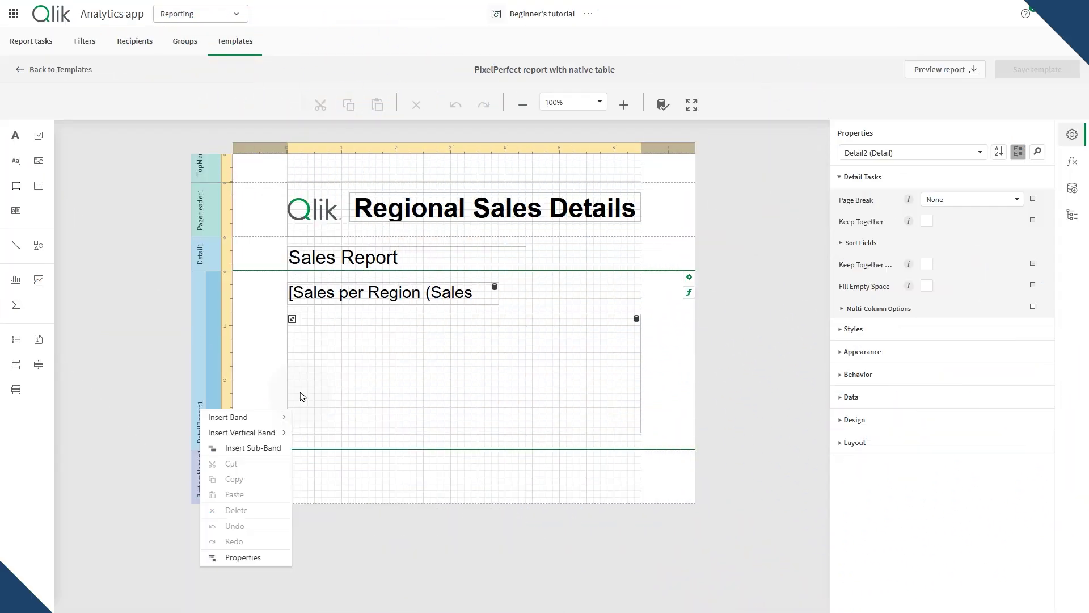
- Insert a nested DetailReport band inside DetailReport1
left_click(302, 395)
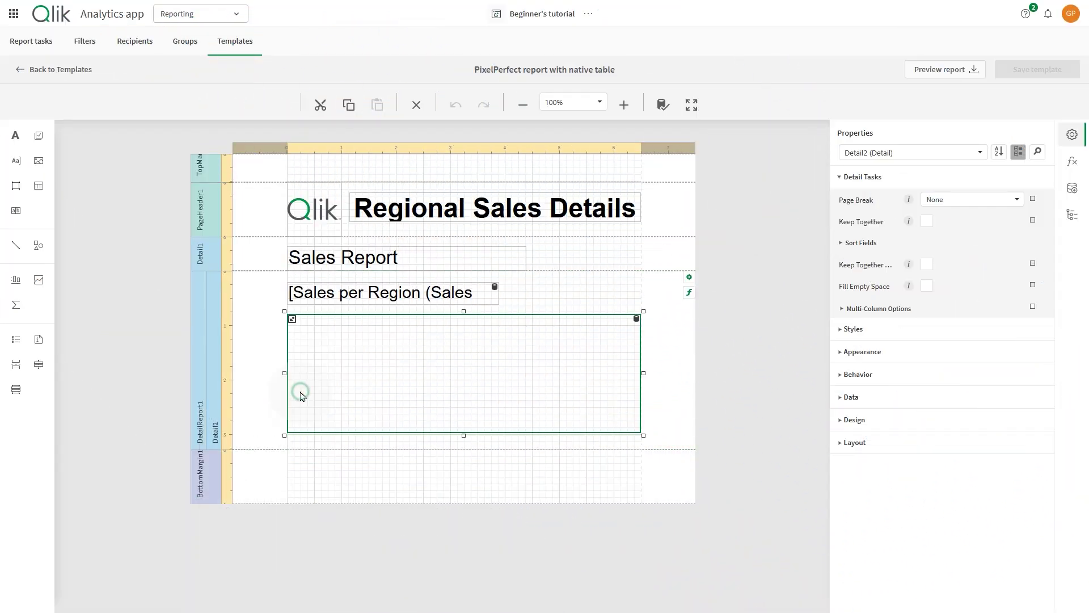
left_click(199, 402)
right_click(199, 402)
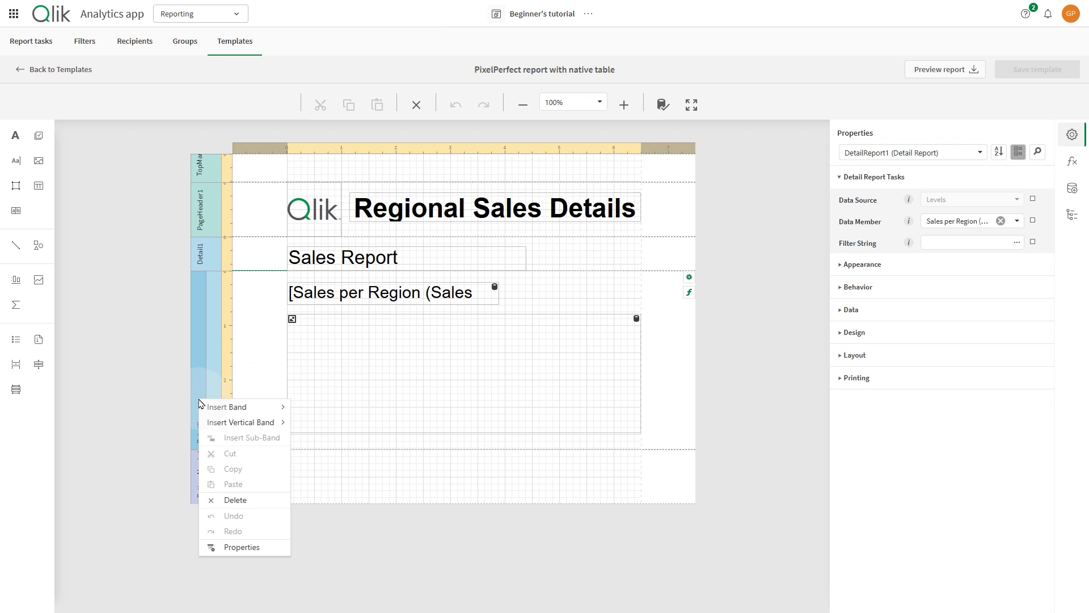
mouse_move(227, 407)
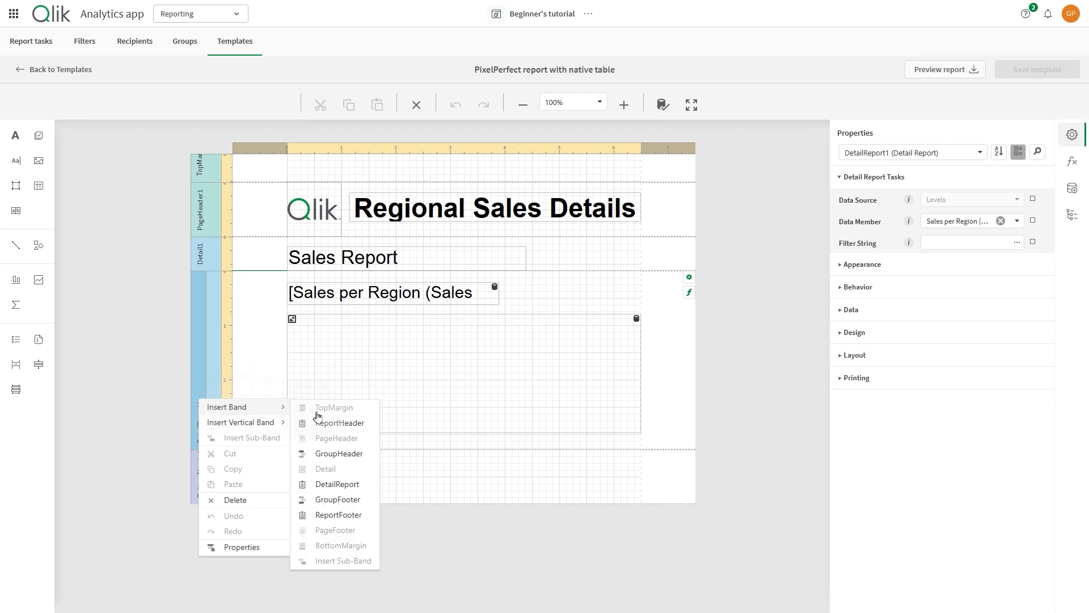
left_click(348, 485)
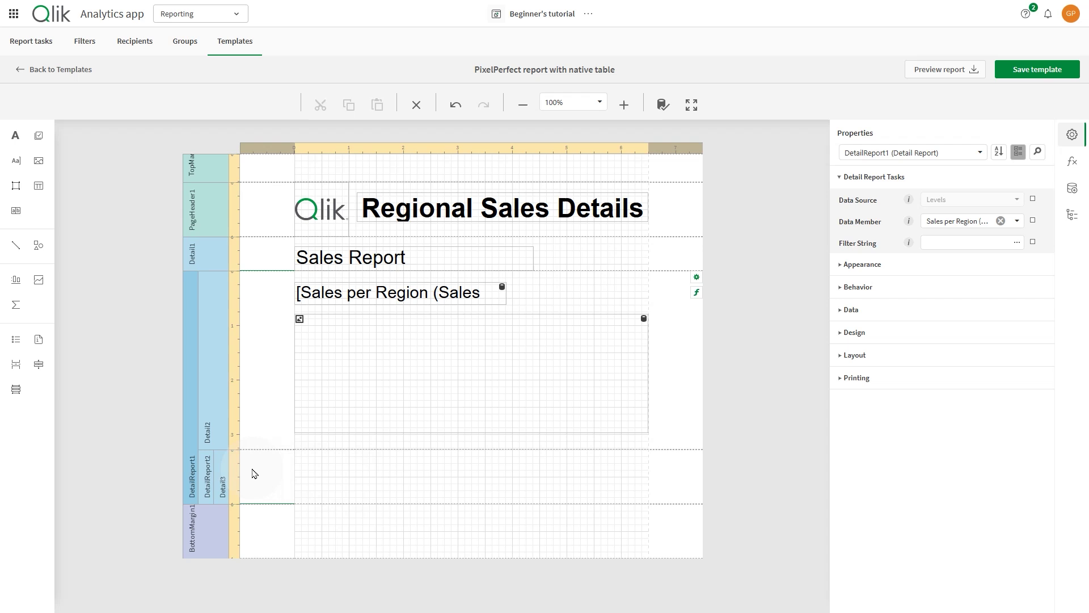
- Add a GroupHeader above Detail3 and a GroupFooter to DetailReport2
right_click(219, 485)
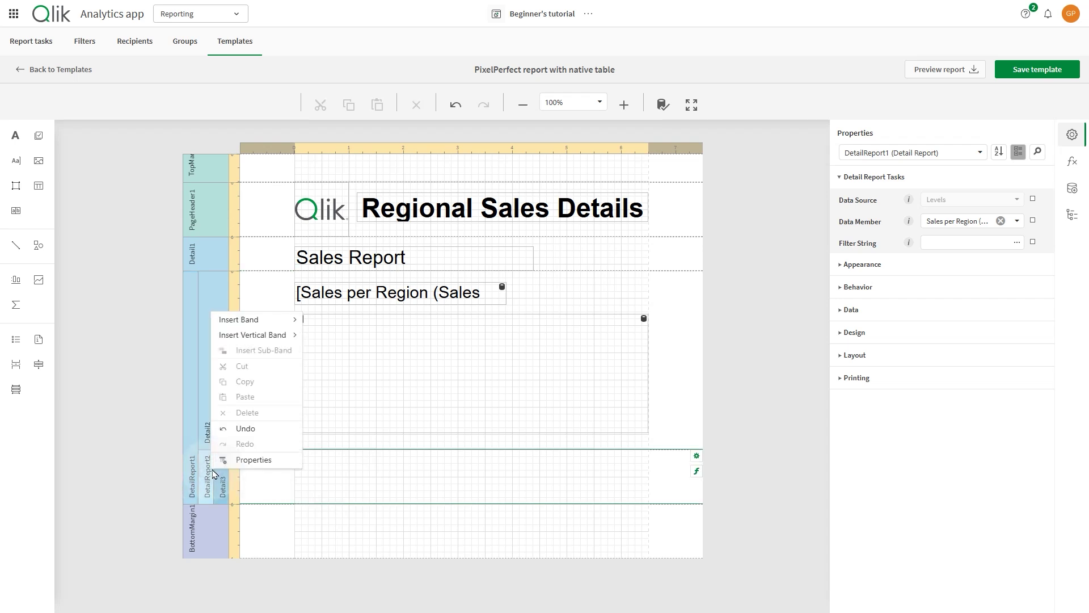
mouse_move(252, 319)
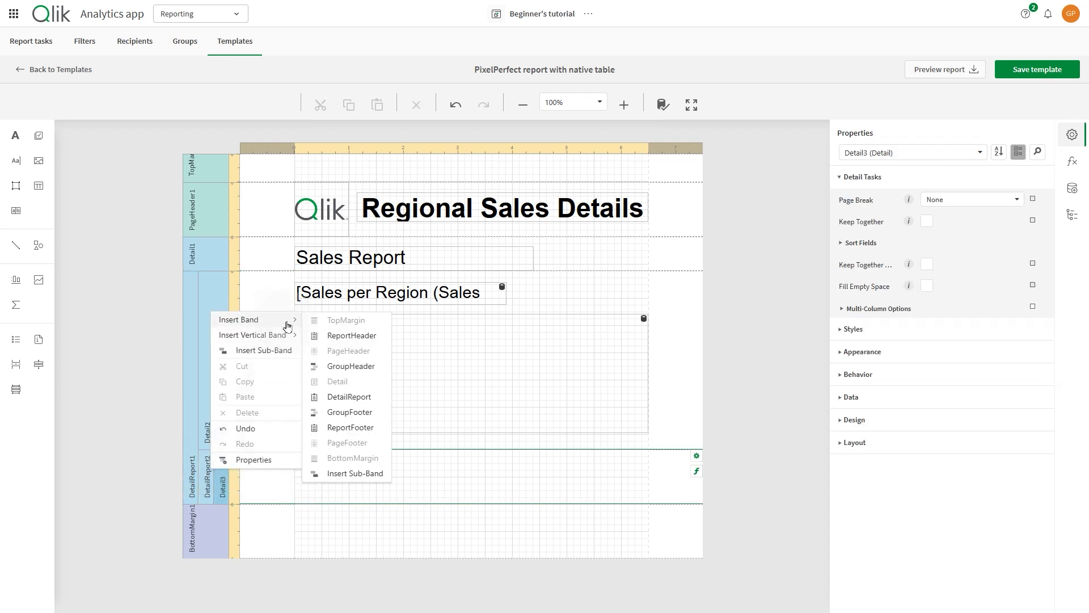
left_click(349, 366)
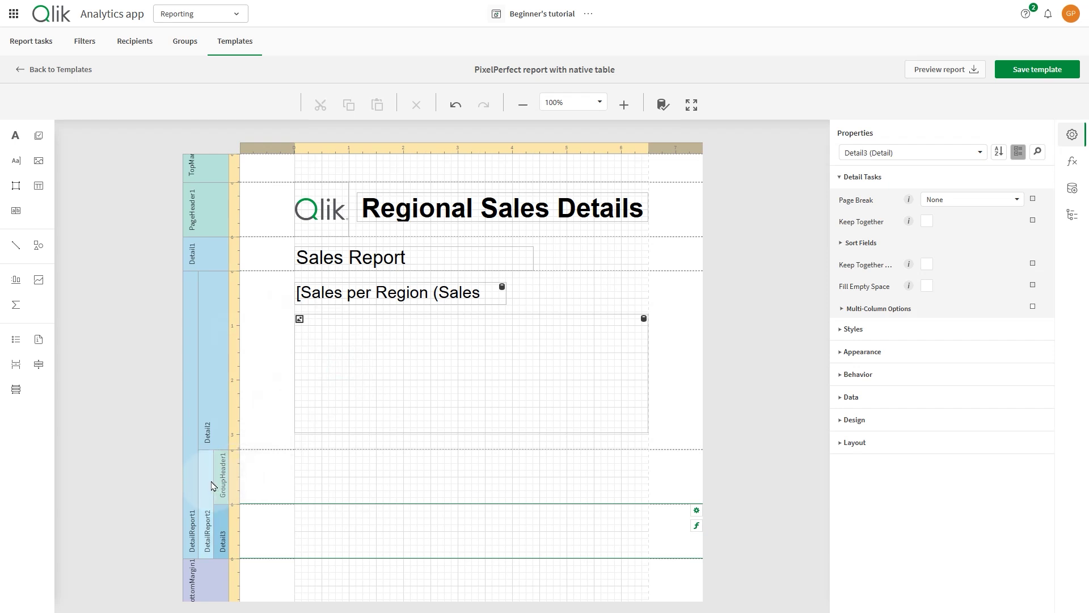
right_click(212, 482)
mouse_move(240, 330)
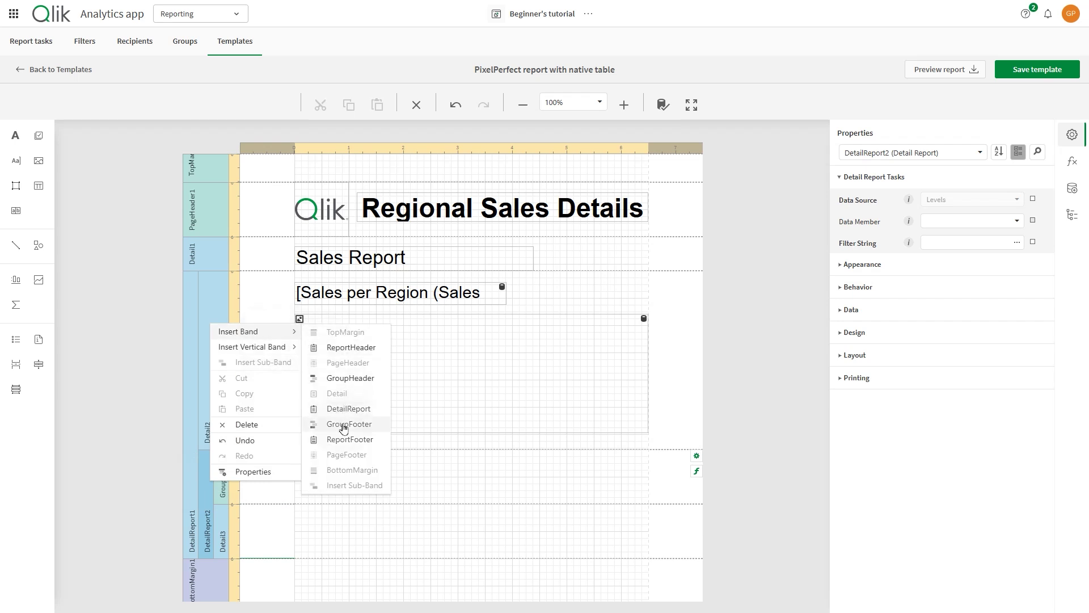
left_click(345, 425)
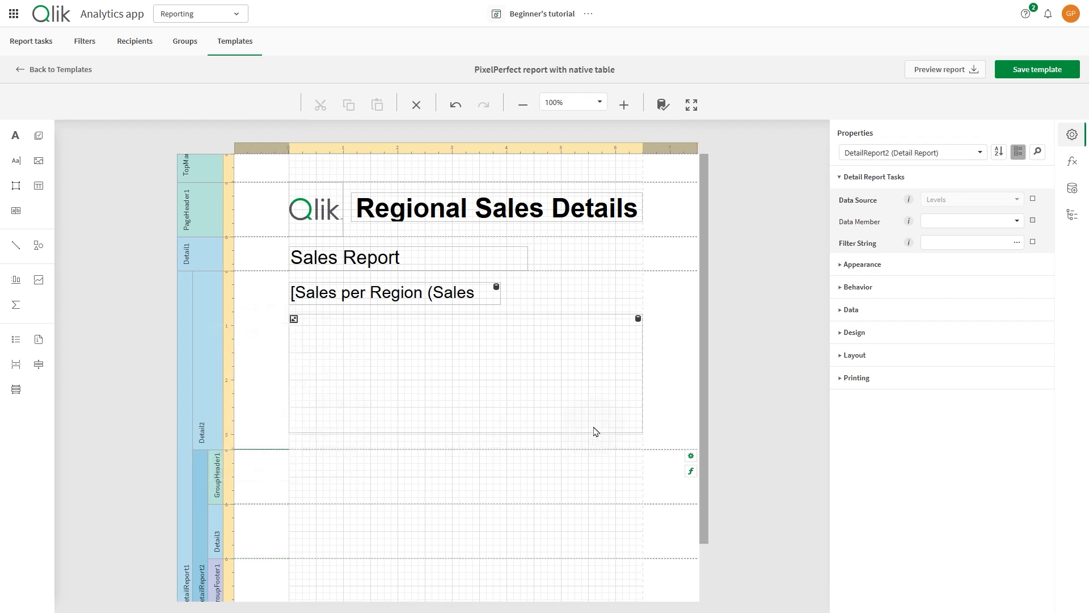
- Add the Top 5 Customers chart as a new data level in the Field List
left_click(1072, 188)
mouse_move(937, 180)
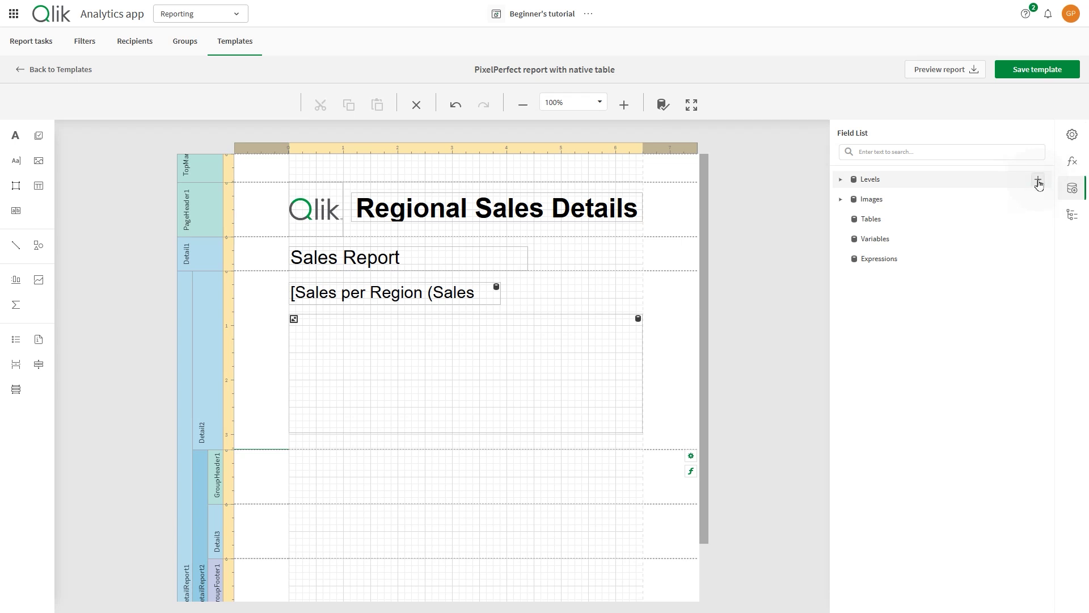
left_click(1039, 183)
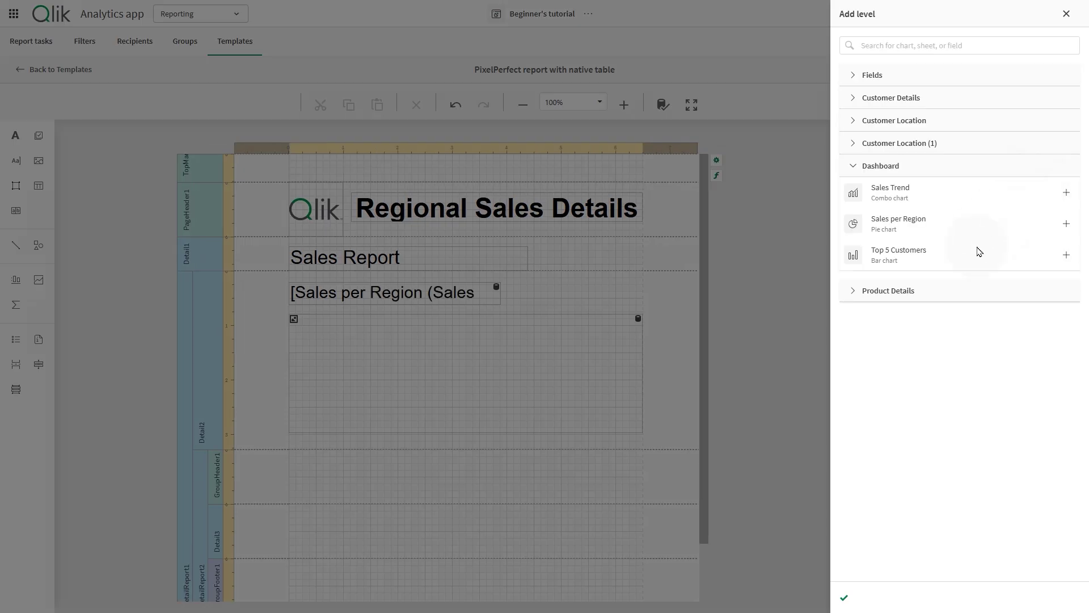
left_click(1068, 255)
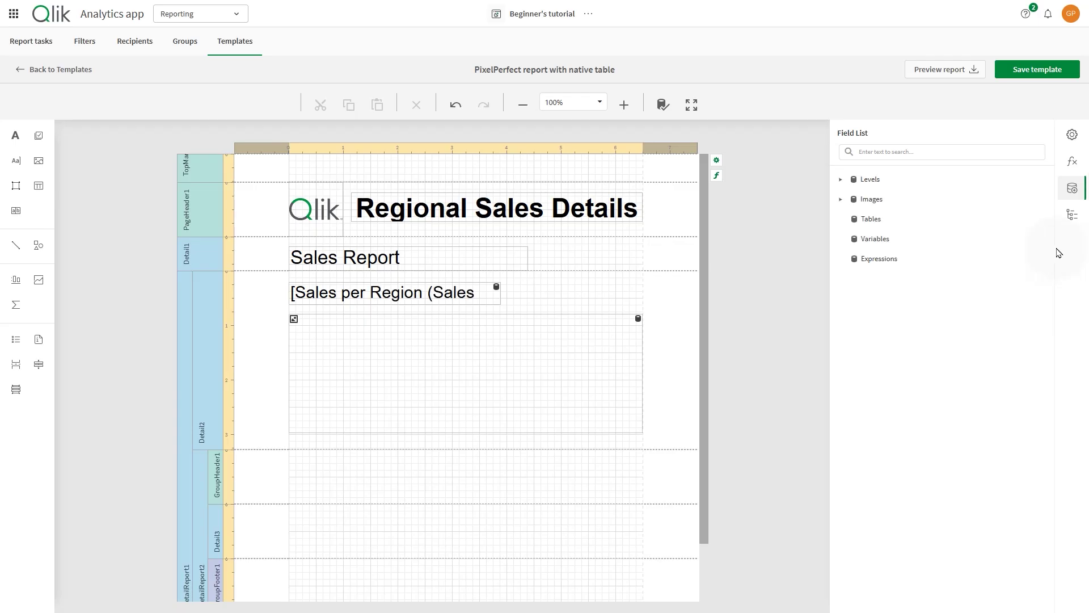
- Place the Customer and Sales fields side by side in the Detail3 band
left_click(841, 180)
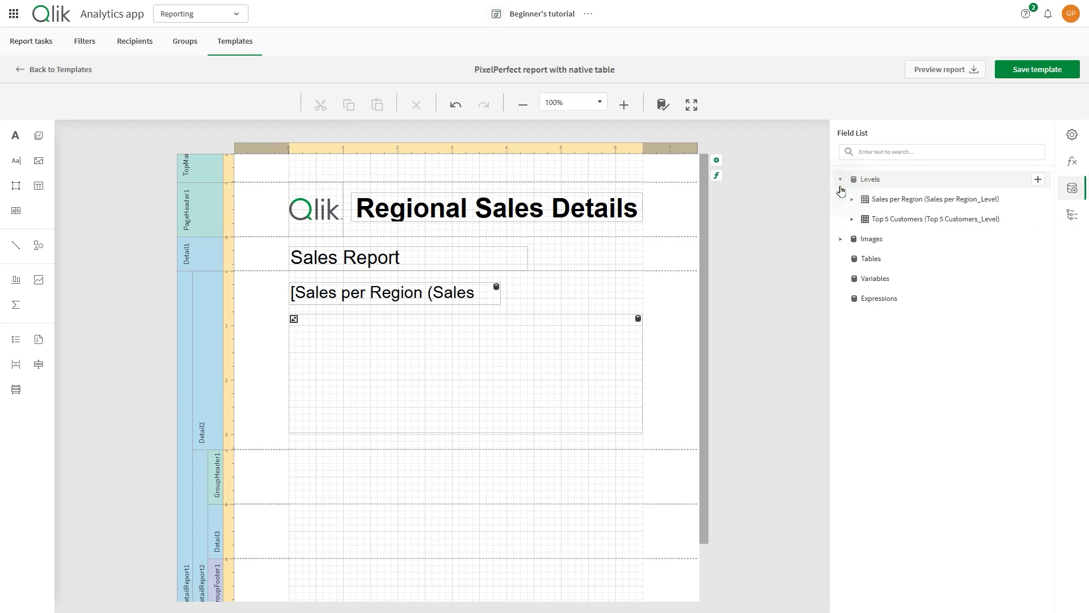
left_click(851, 219)
left_click_drag(898, 239, 297, 511)
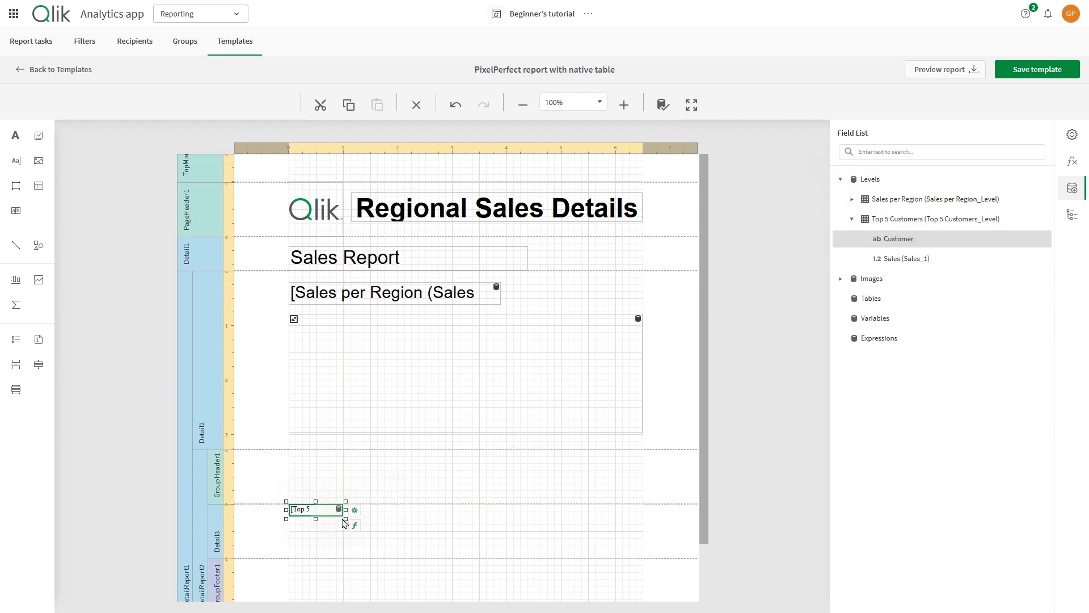
left_click_drag(345, 510, 368, 516)
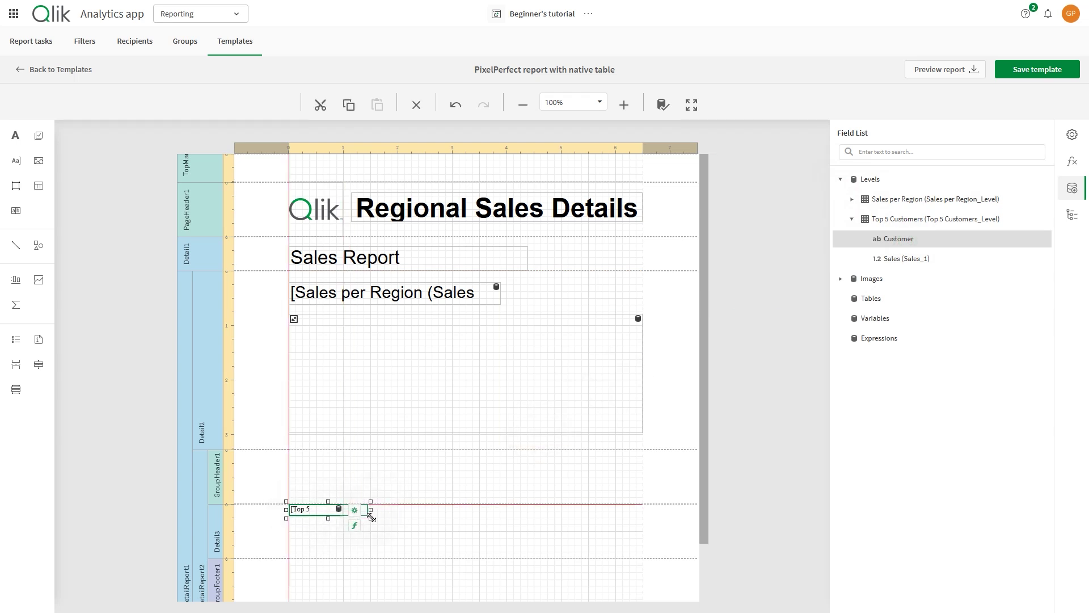
mouse_move(903, 257)
left_mouse_down()
mouse_move(383, 514)
mouse_move(447, 516)
left_mouse_up()
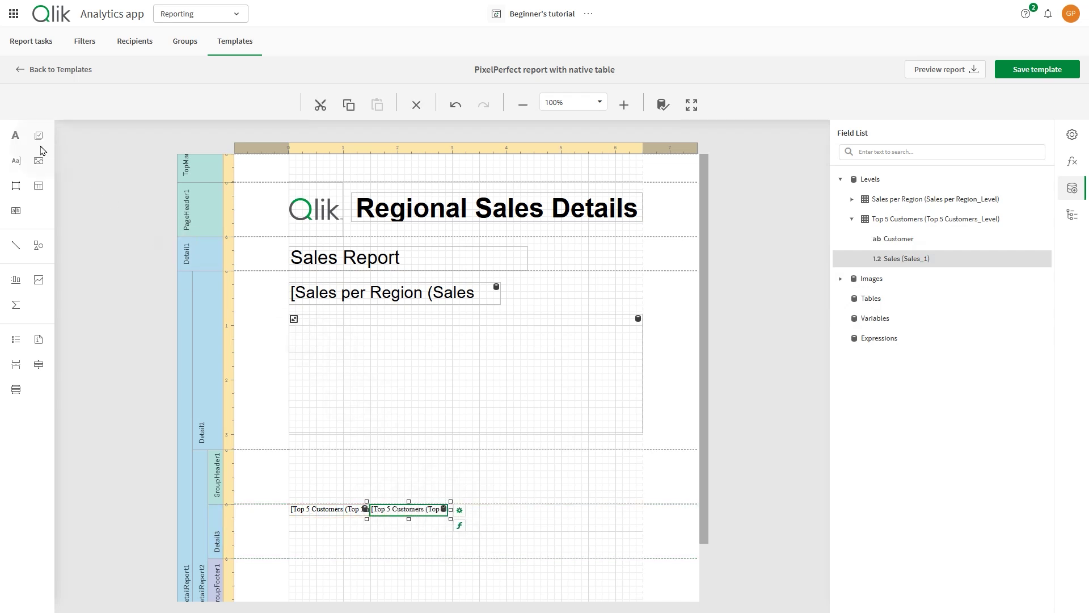
- Add and size Customer and Sales heading labels in the group header
mouse_move(16, 136)
left_mouse_down()
mouse_move(275, 389)
mouse_move(312, 465)
left_mouse_up()
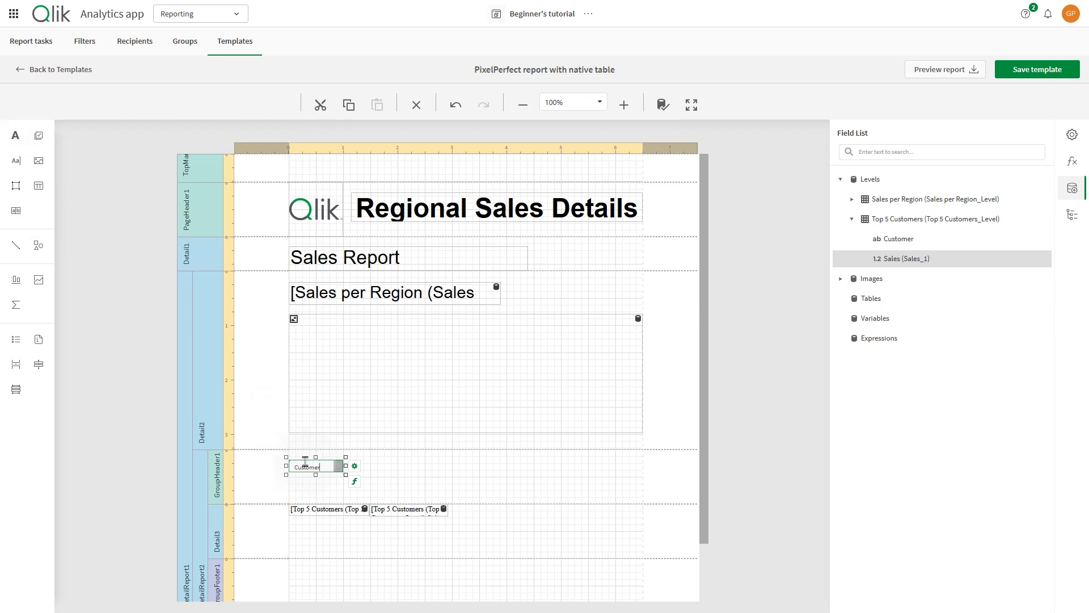
left_click_drag(15, 135, 392, 463)
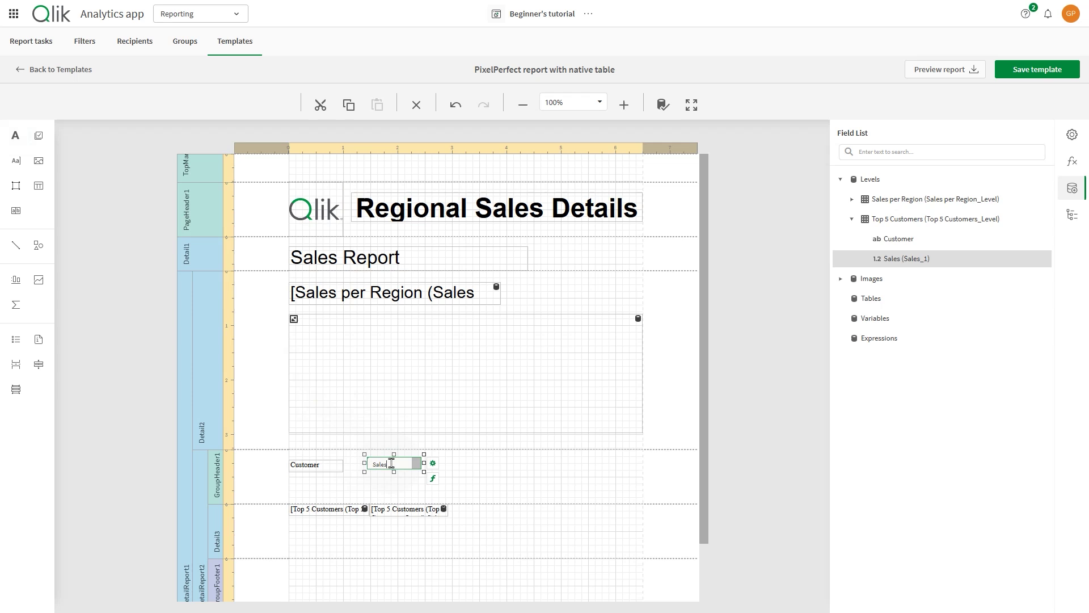
type("Sales")
key("Return")
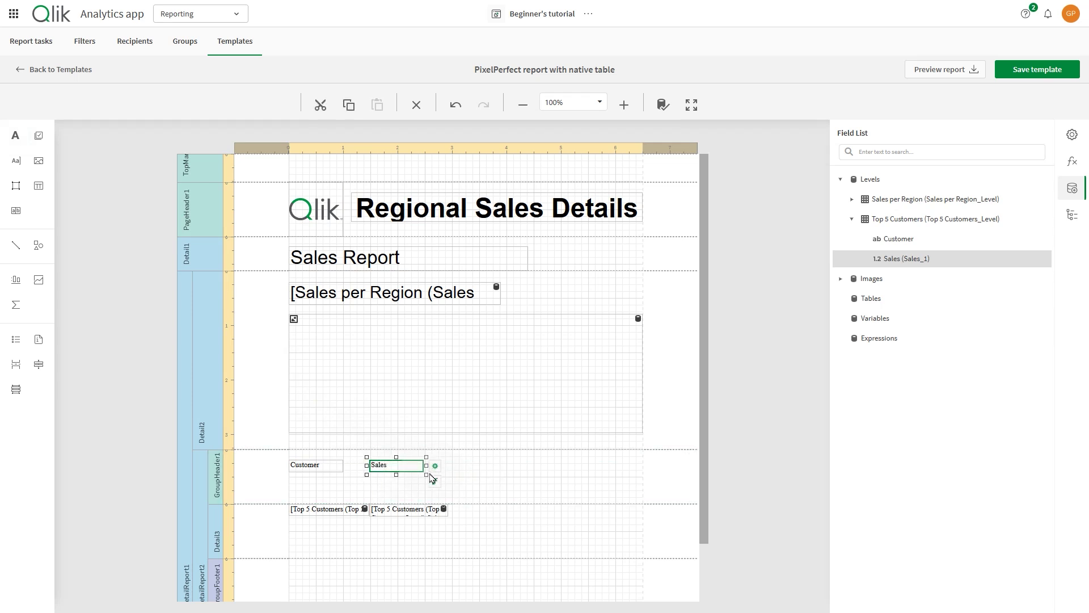
left_click_drag(428, 471, 446, 480)
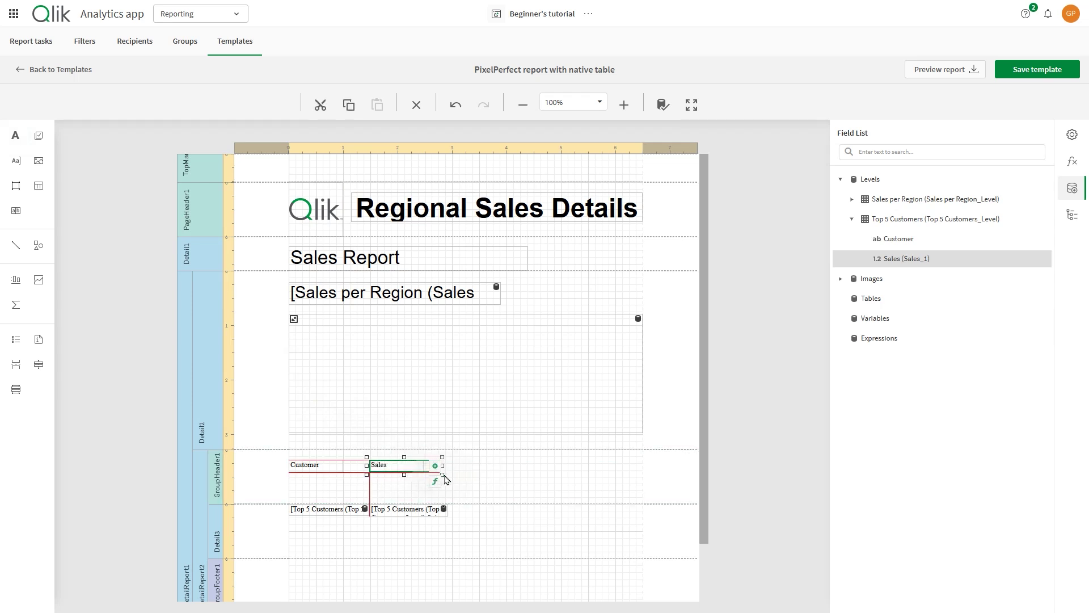
left_click(344, 465)
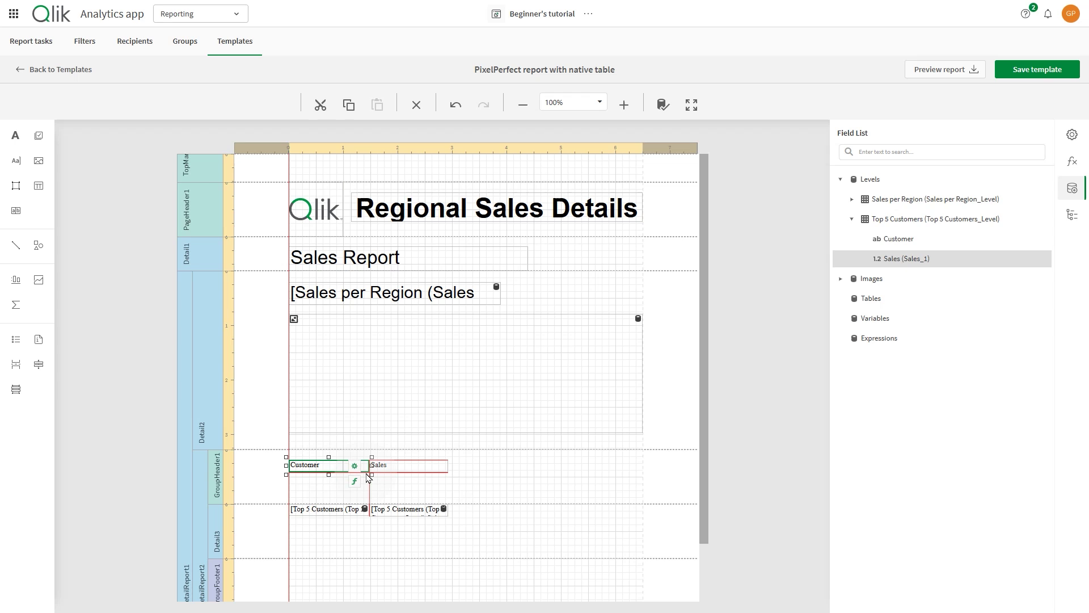
left_click_drag(368, 475, 369, 466)
- Shrink the group header and Detail3 bands to fit their rows
left_click(413, 488)
left_click_drag(405, 504, 405, 472)
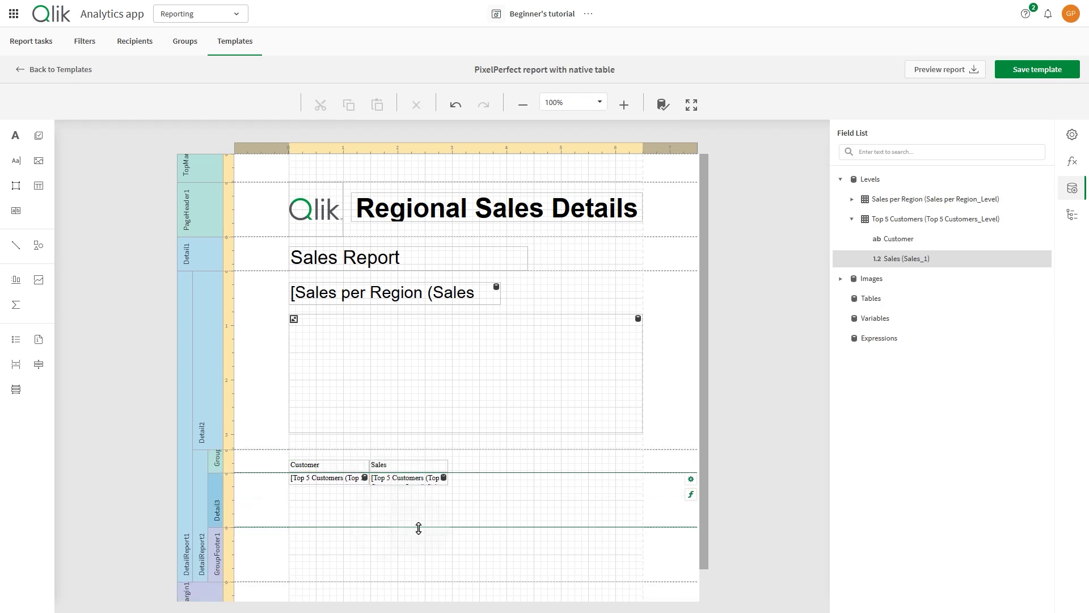
left_click_drag(419, 526, 421, 486)
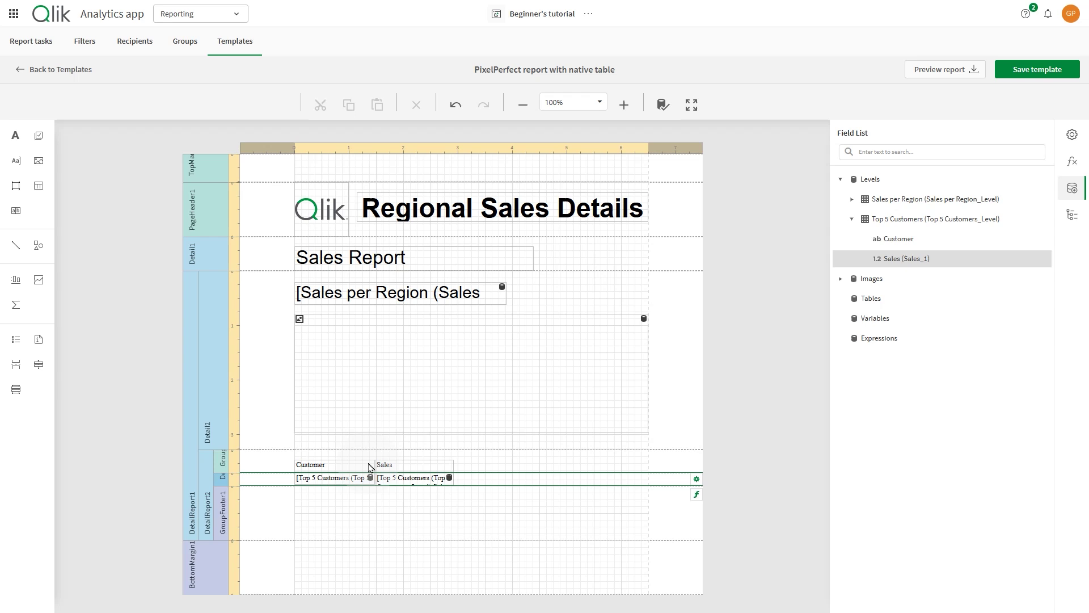
- Create a new style named Table_title for the Customer header label
left_click(334, 465)
left_click(1072, 135)
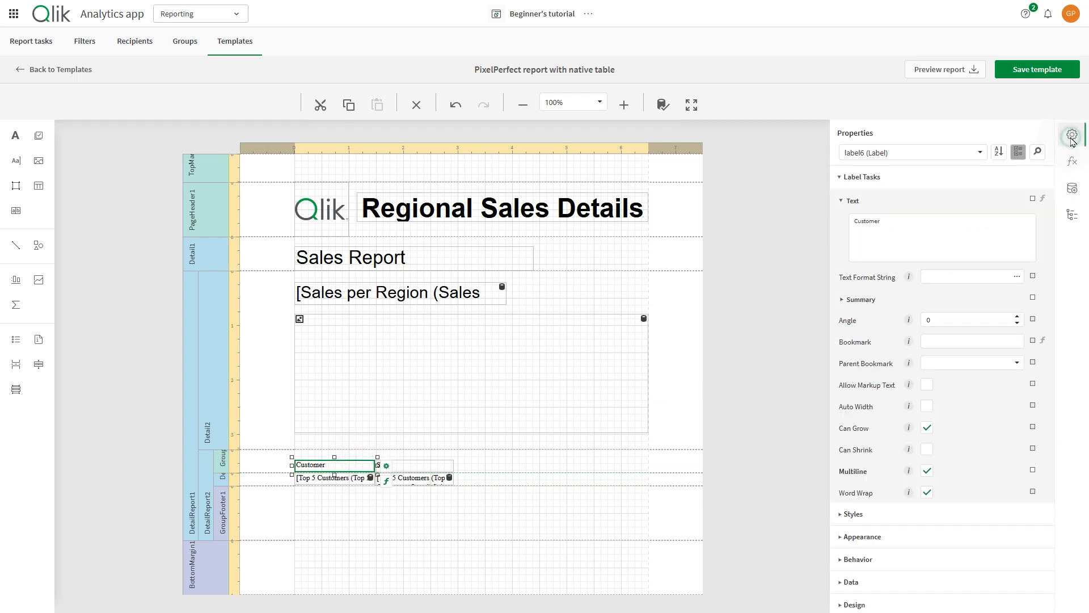
left_click(853, 514)
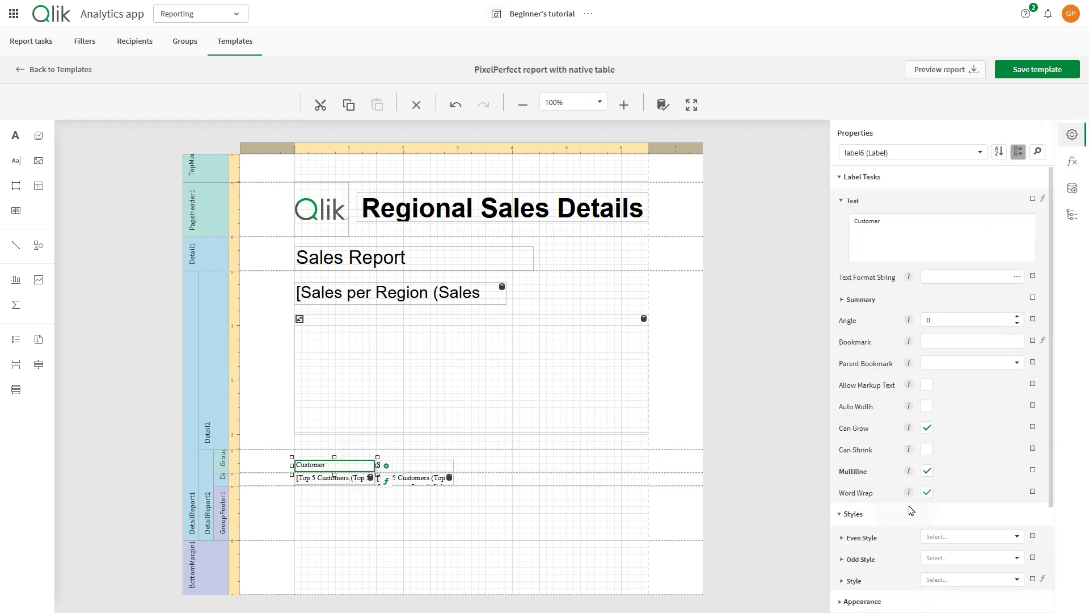
scroll(918, 511, "down", 3)
left_click(970, 443)
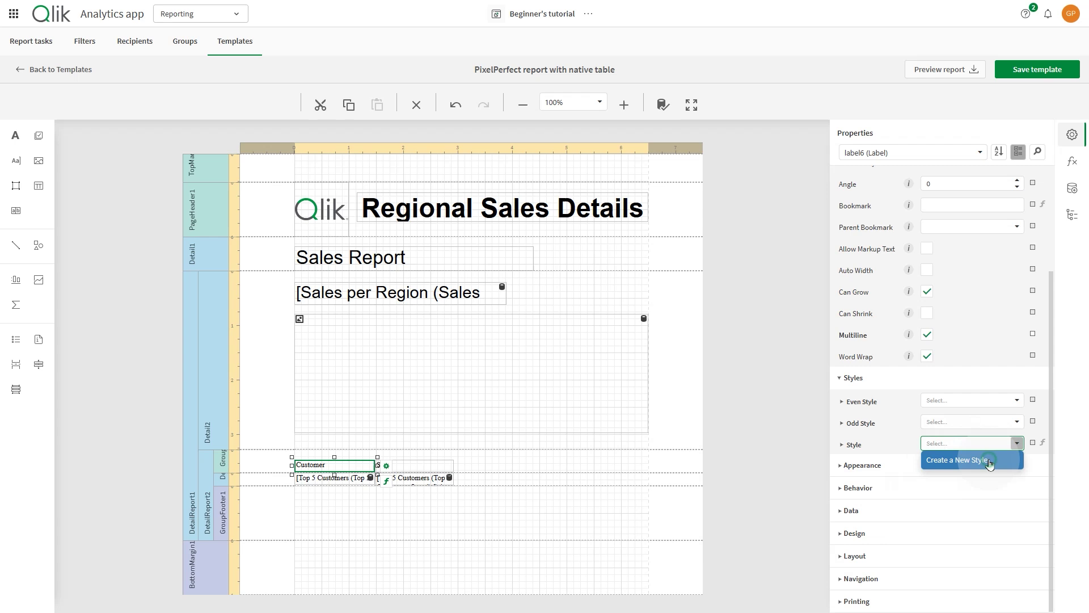
left_click(962, 459)
left_click(885, 444)
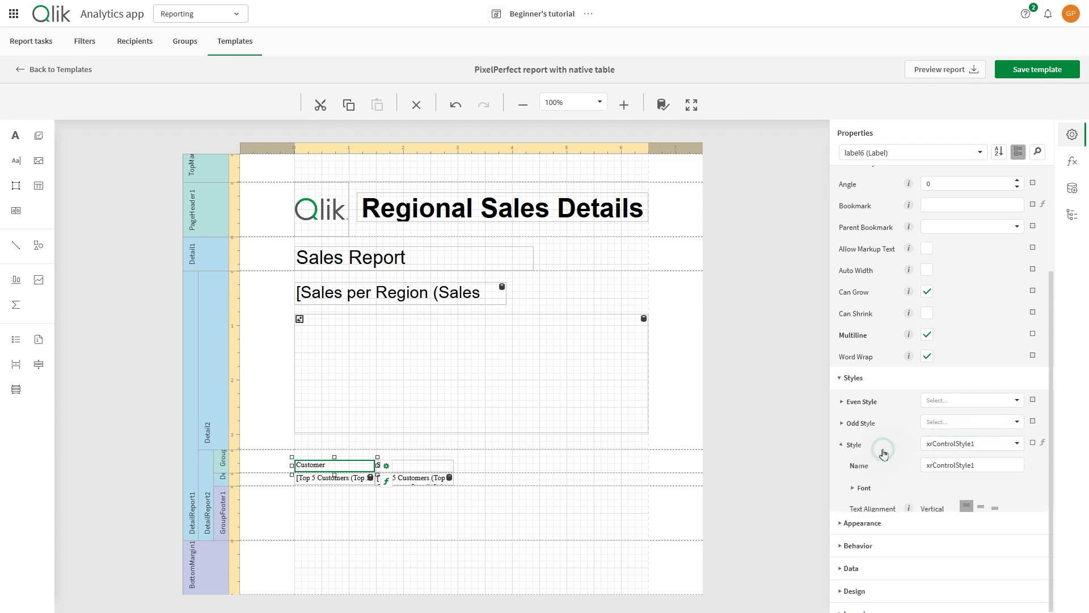
double_click(953, 464)
type("Table_title")
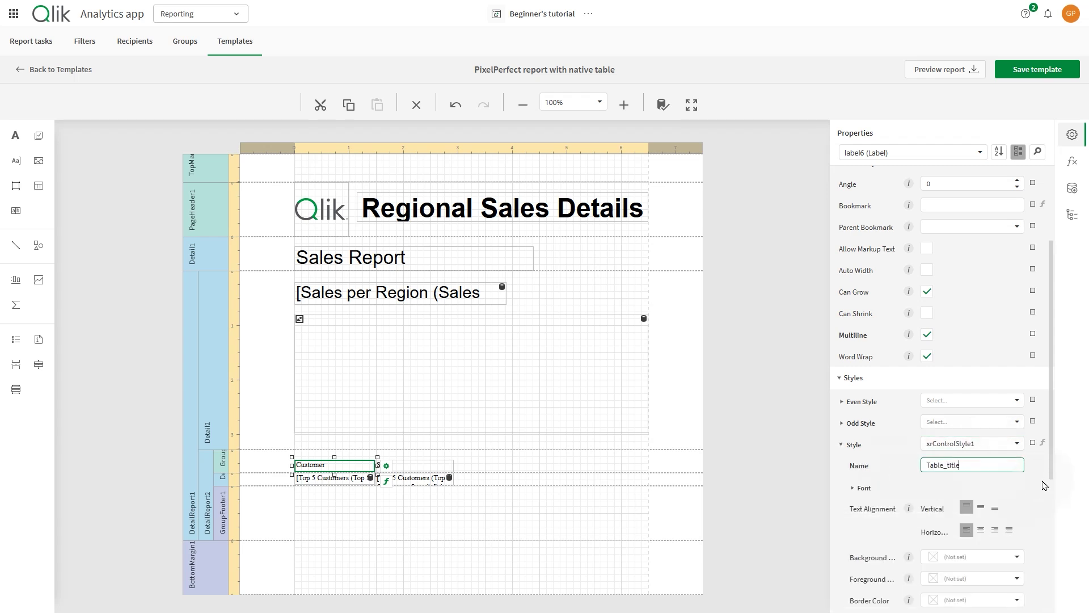
key("Return")
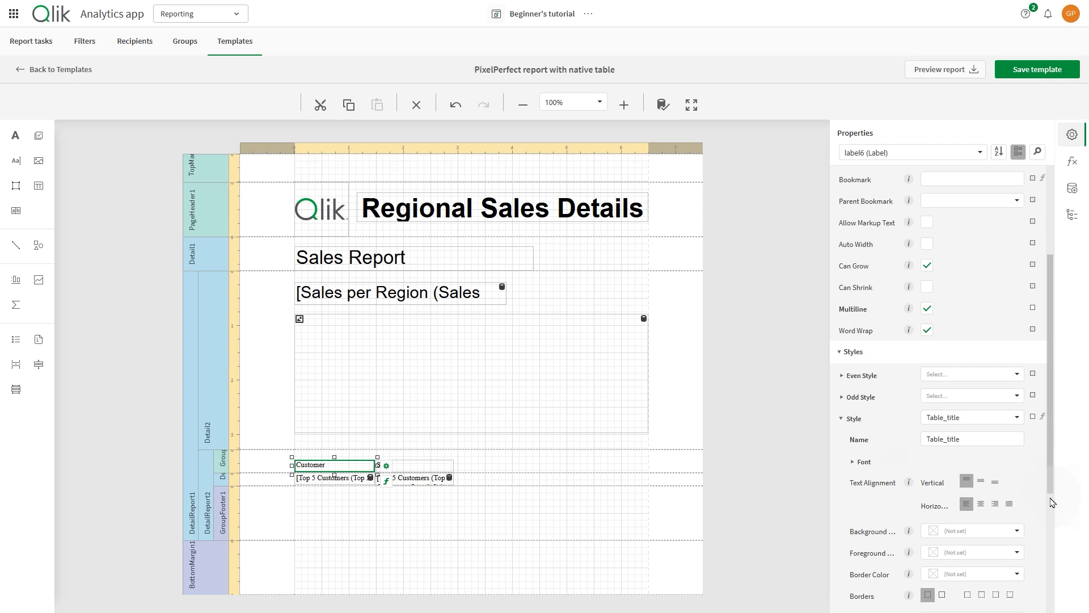
scroll(1045, 485, "down", 3)
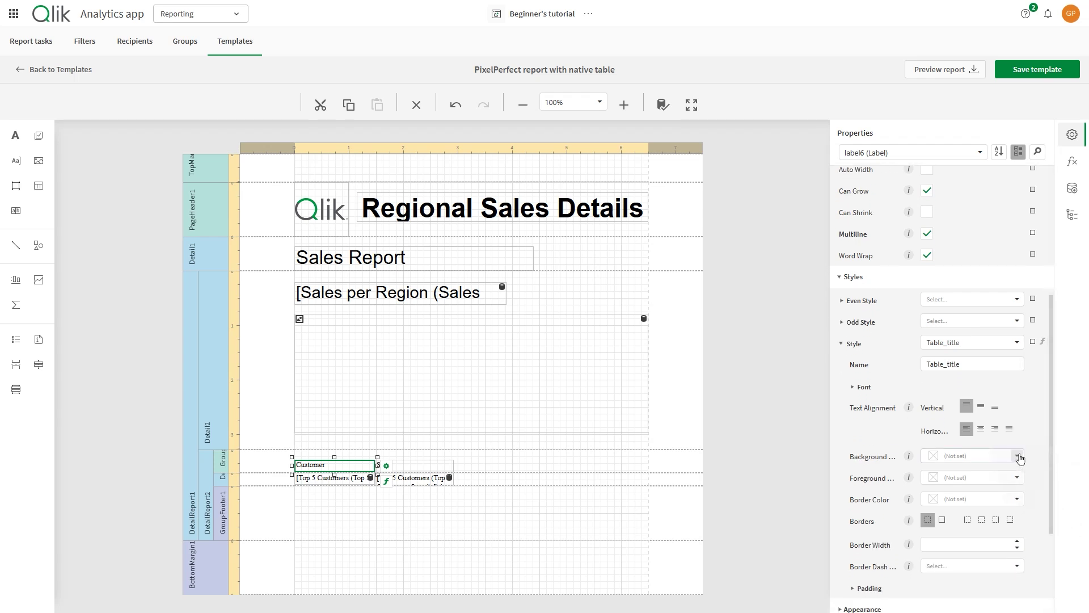
- Give Table_title a blue-grey background and white text colour
left_click(1019, 459)
left_click(939, 266)
left_click(804, 245)
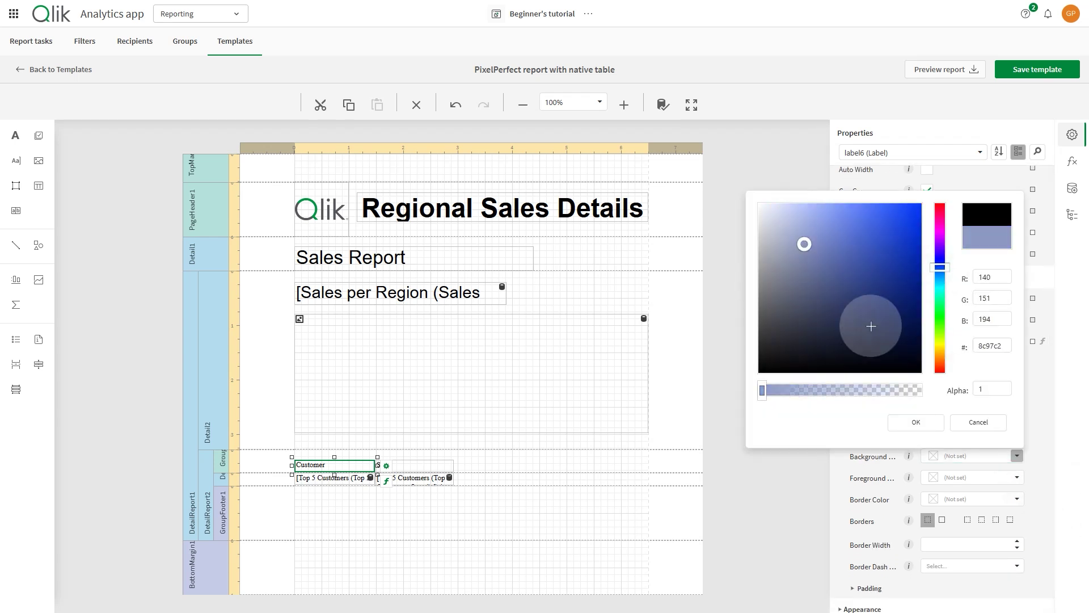
left_click(916, 422)
left_click(1018, 478)
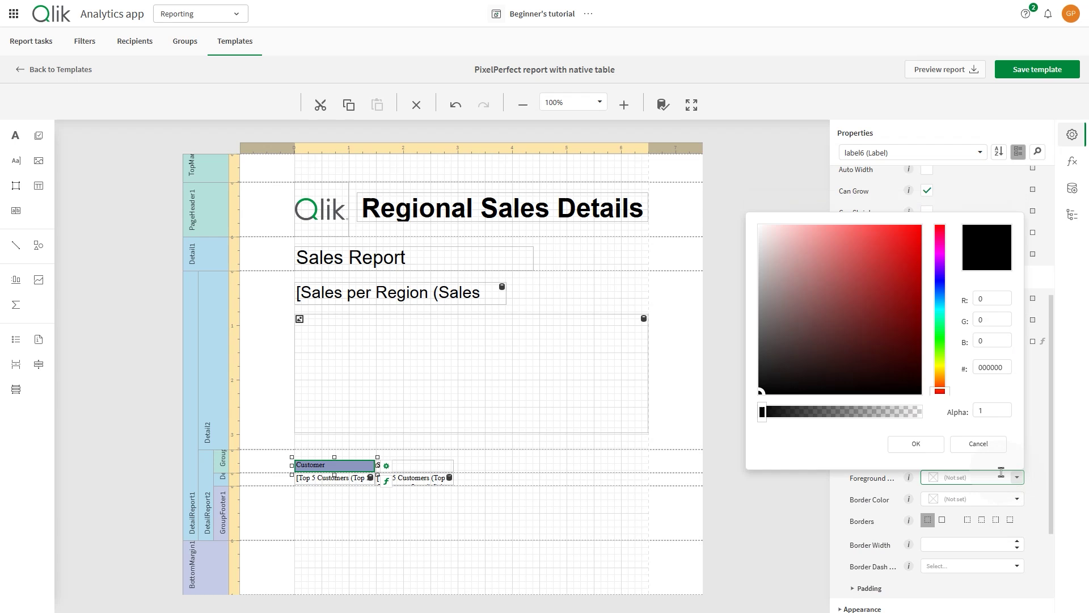
left_click_drag(816, 306, 761, 228)
left_click(919, 443)
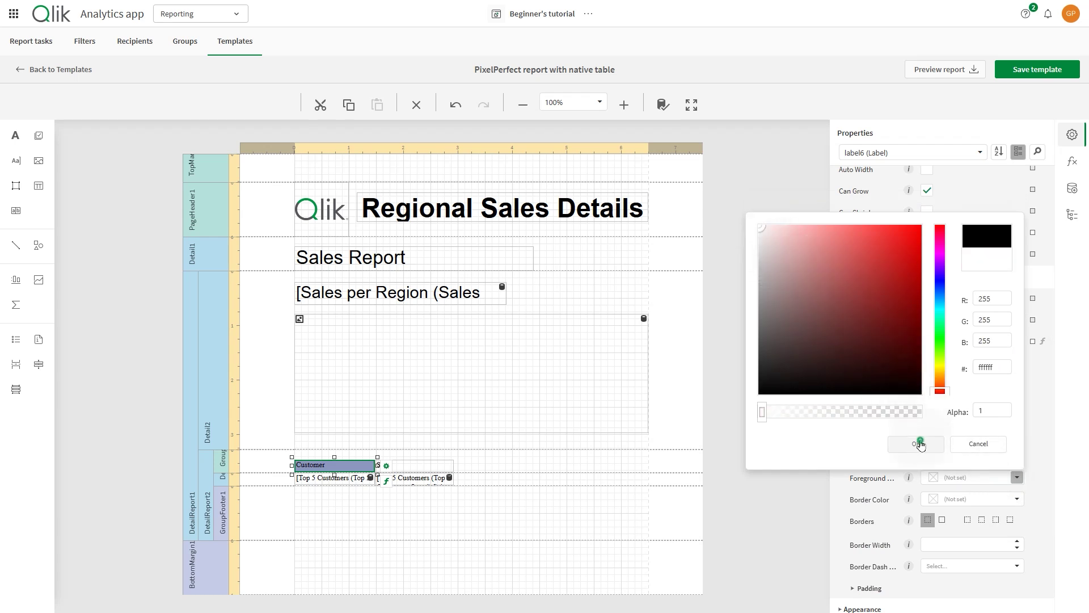
- Set the Table_title font to Arial, size 11
left_click(861, 387)
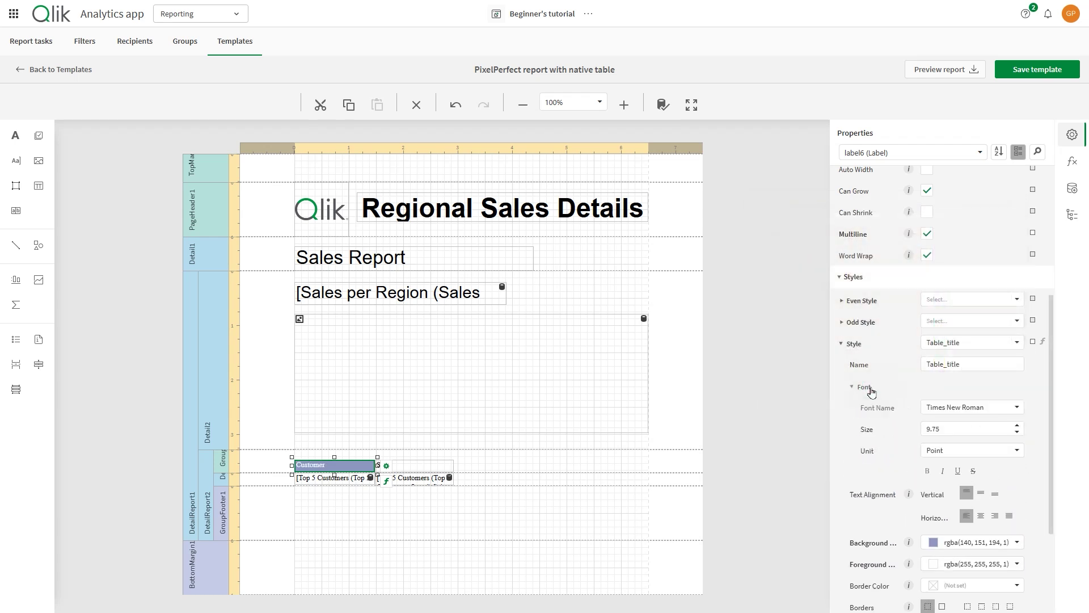
left_click(961, 406)
scroll(962, 255, "up", 5)
left_click(970, 176)
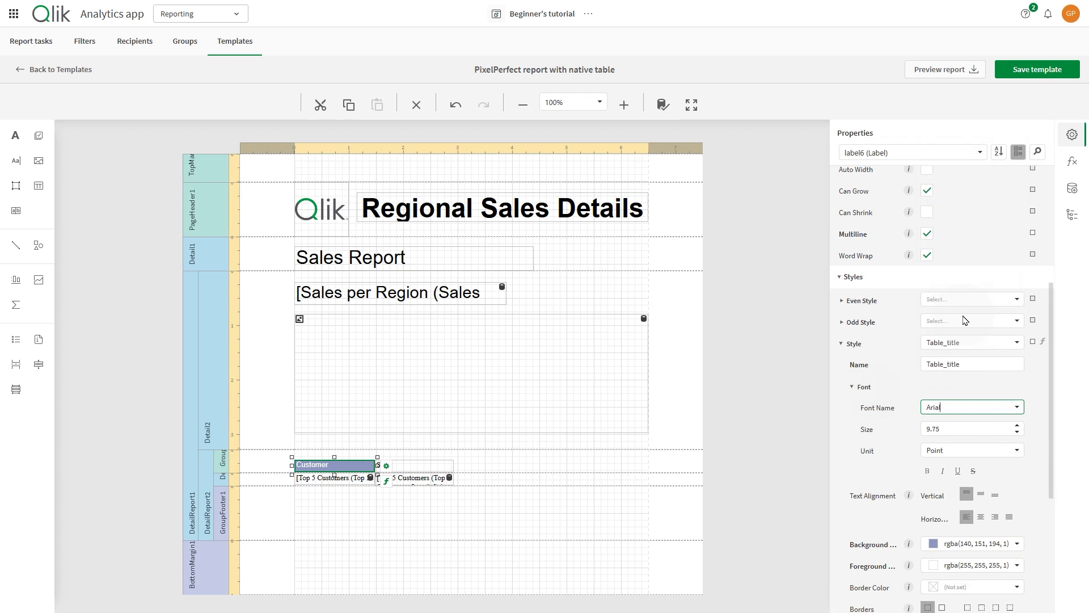
double_click(959, 428)
type("11")
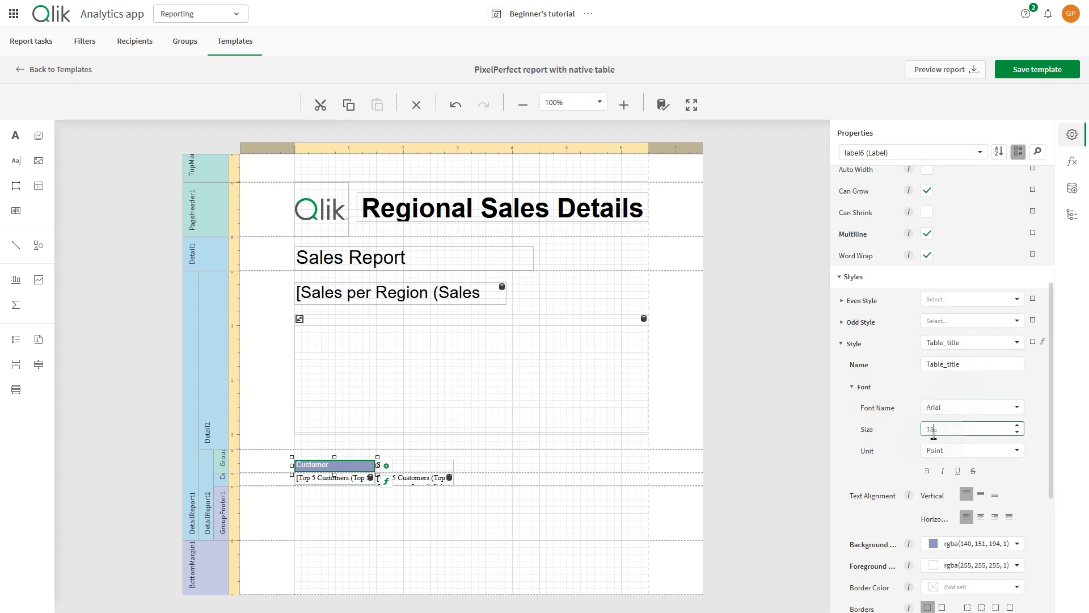
left_click(927, 471)
scroll(962, 485, "down", 3)
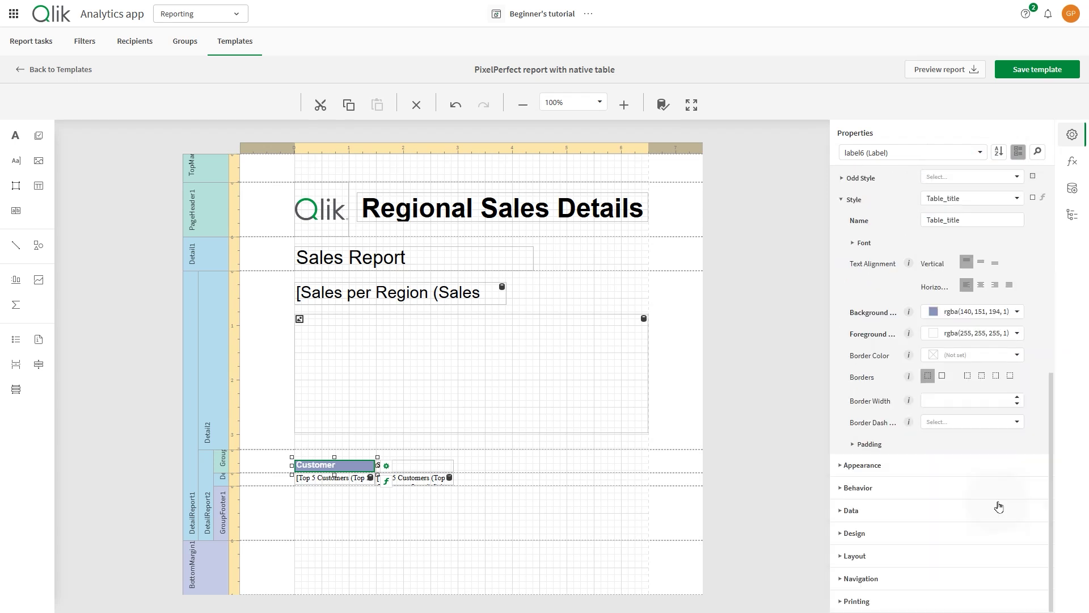
- Add wider white borders on all sides to Table_title
left_click(942, 376)
left_click(1017, 398)
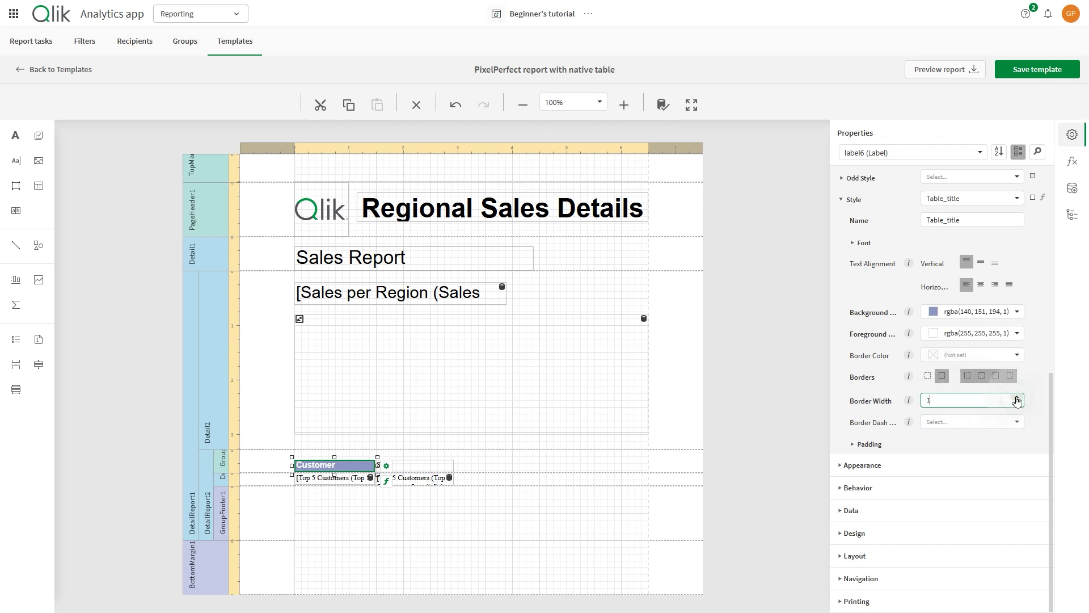
left_click(1016, 354)
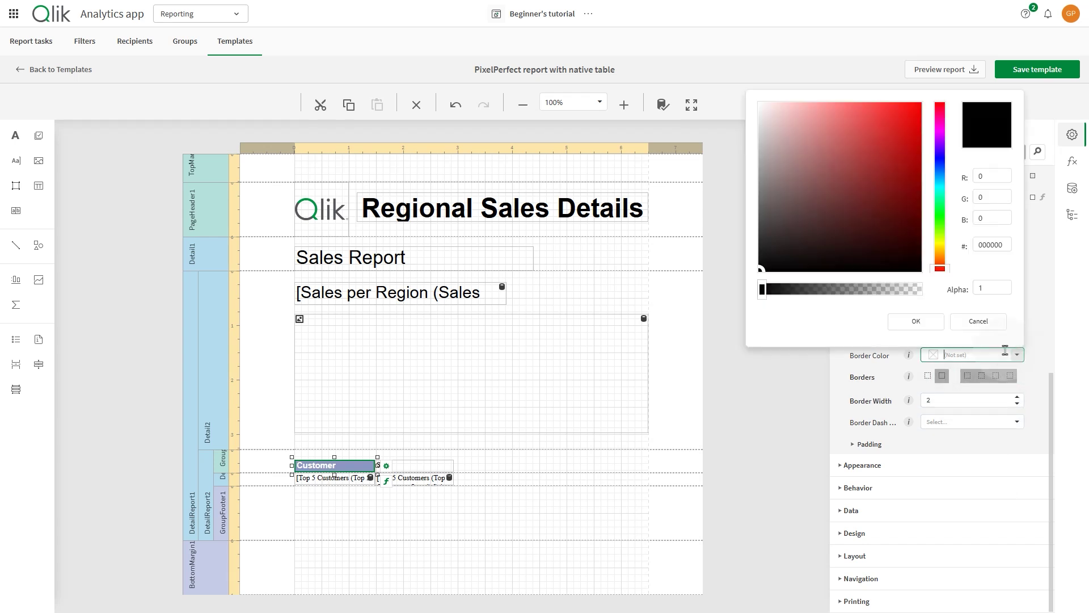
left_click(916, 321)
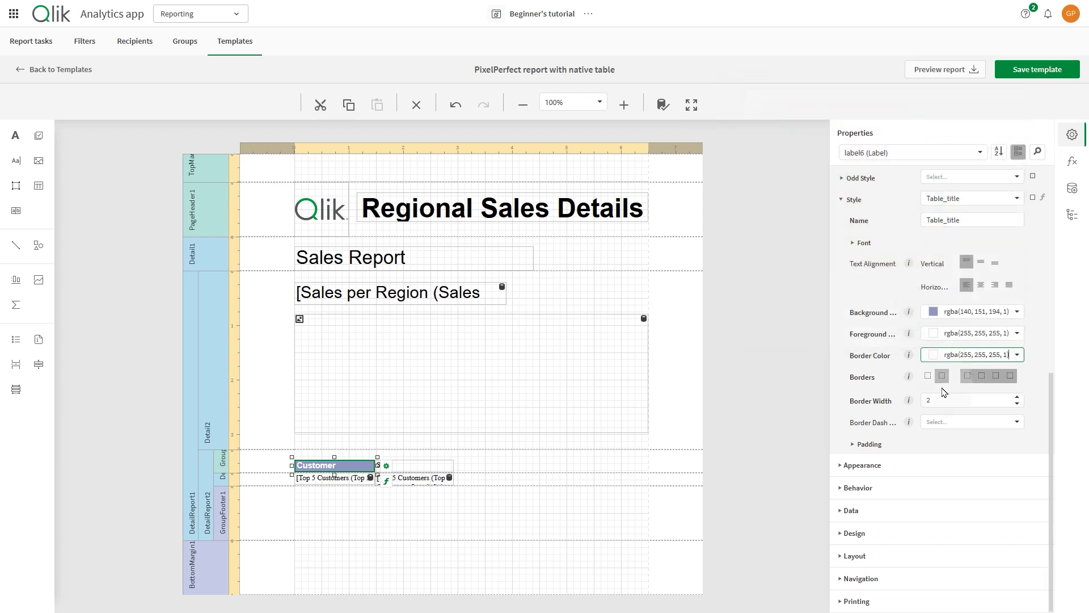
- Apply the Table_title style to the Sales header label
left_click(449, 466)
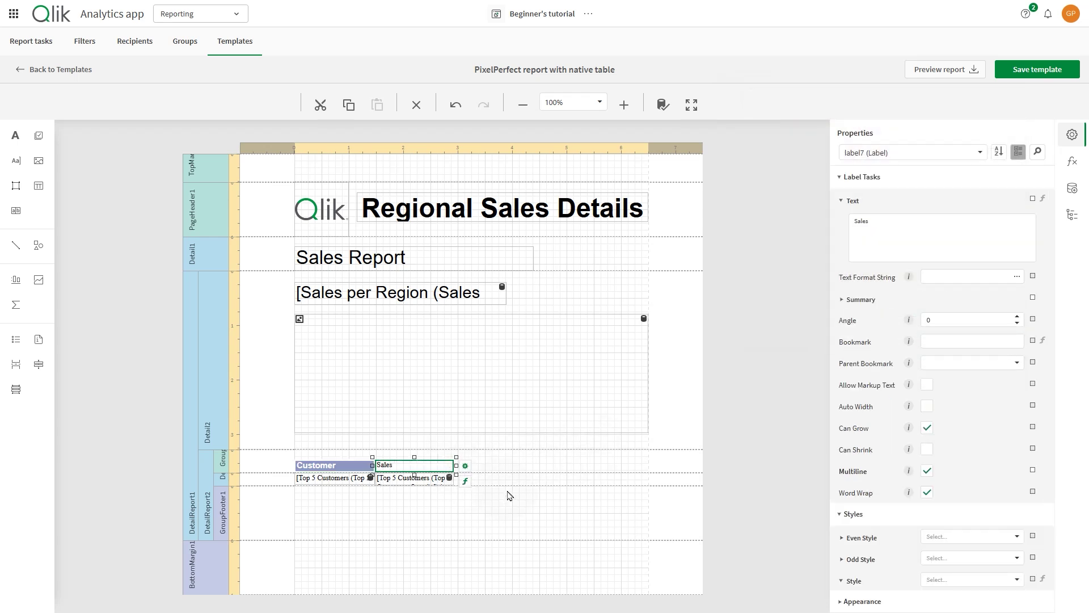
left_click(1016, 580)
left_click(971, 563)
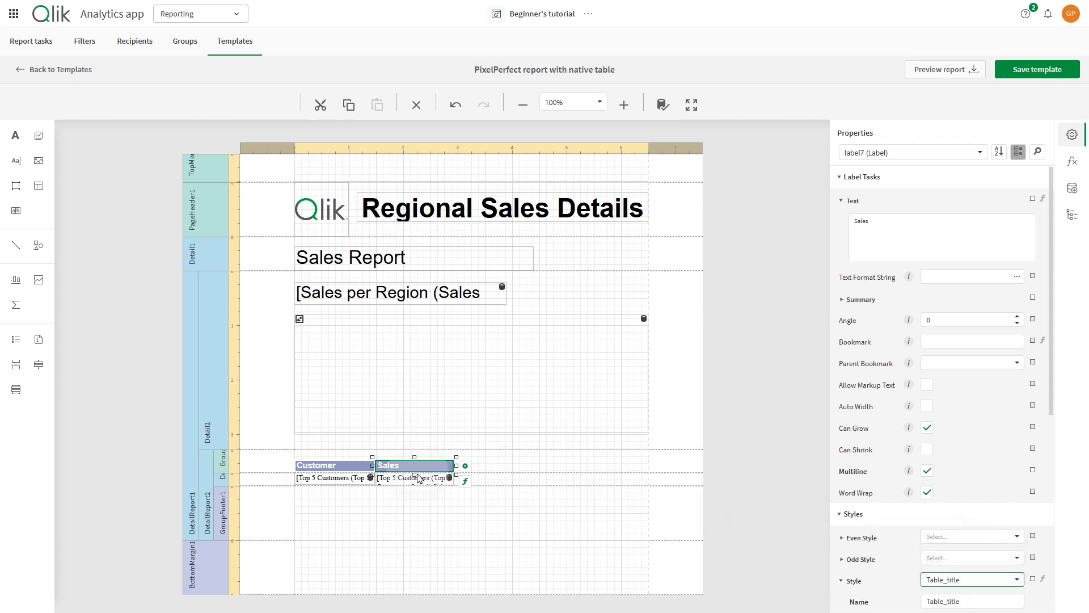
left_click(331, 479)
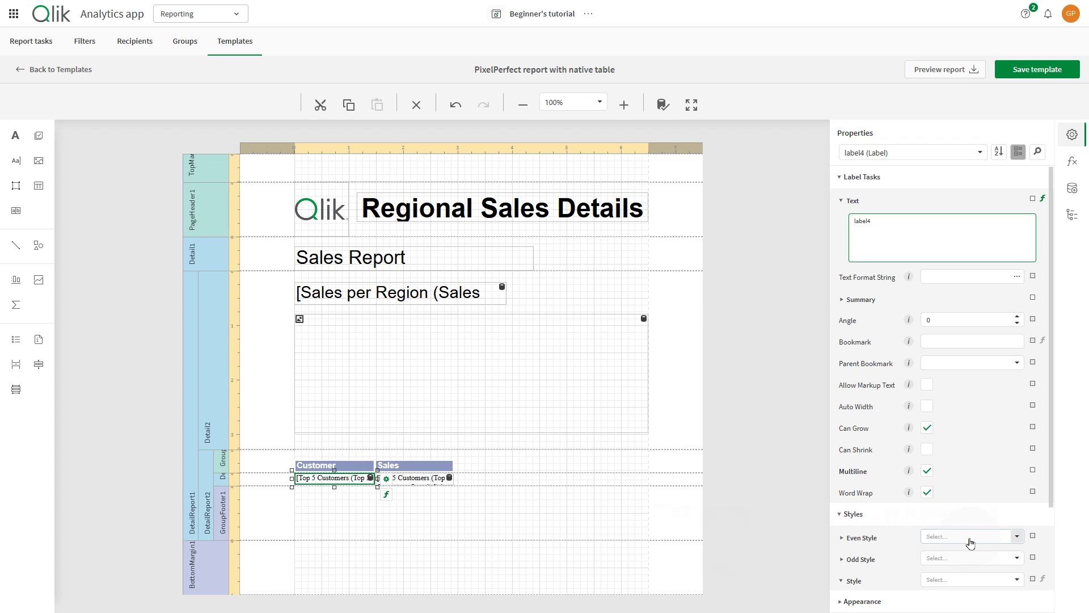
- Create a new even-row style named Table_even for the Customer data cell
left_click(1013, 538)
left_click(962, 549)
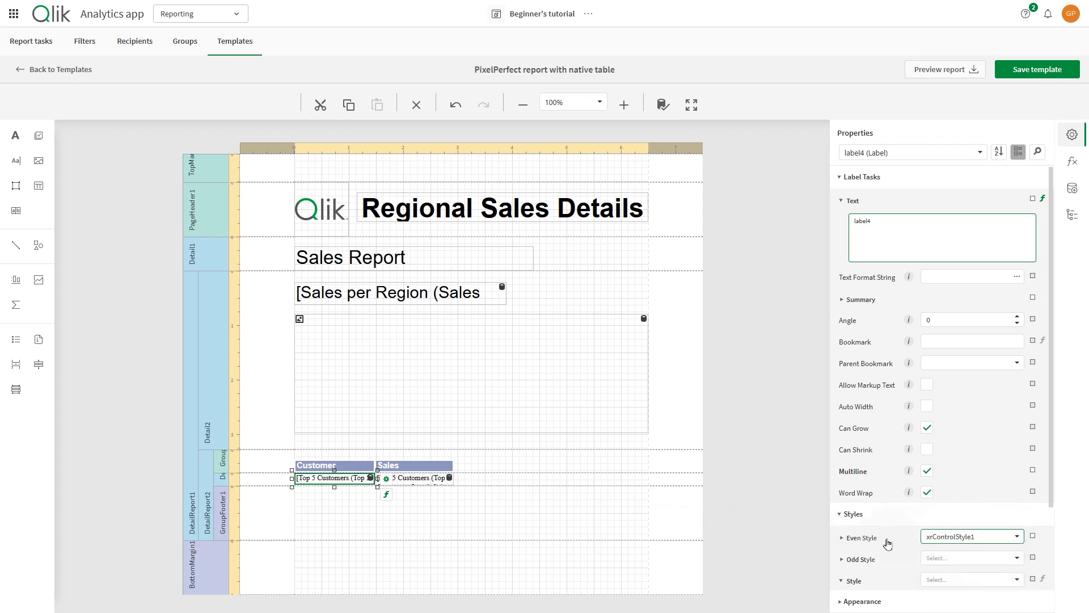
left_click(842, 537)
double_click(961, 557)
type("Table_even")
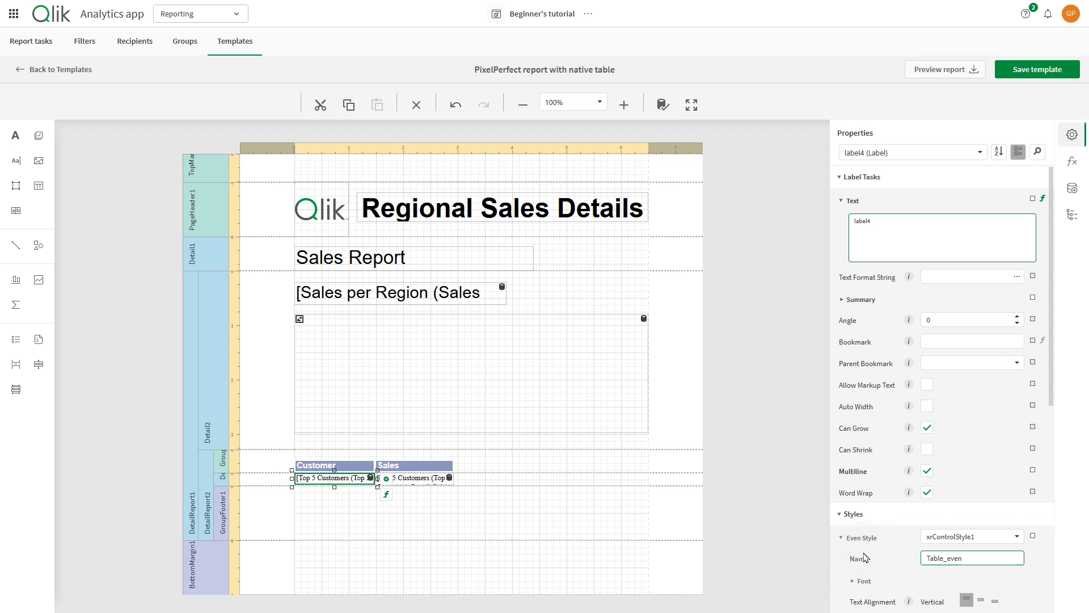
scroll(892, 548, "down", 3)
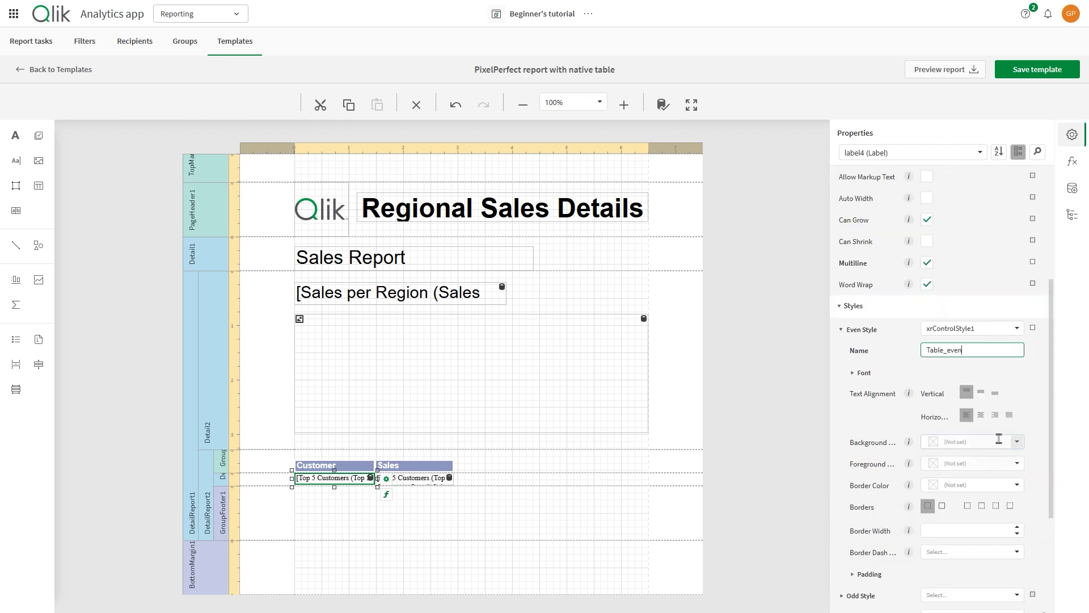
- Give Table_even a white background and Arial font
left_click(1017, 442)
left_click(915, 408)
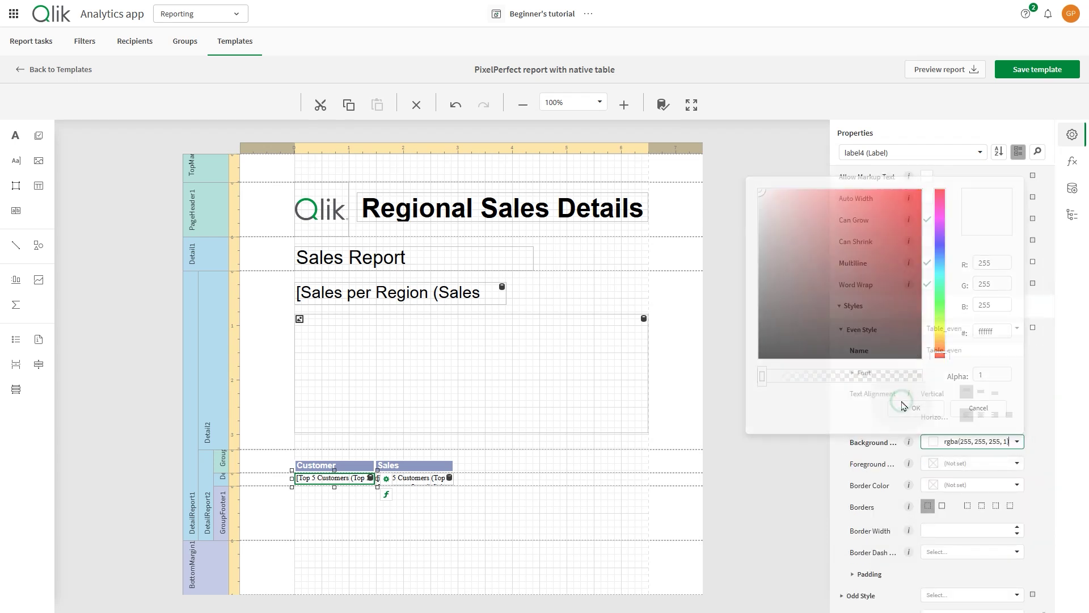
left_click(852, 407)
left_click(984, 428)
scroll(953, 256, "up", 3)
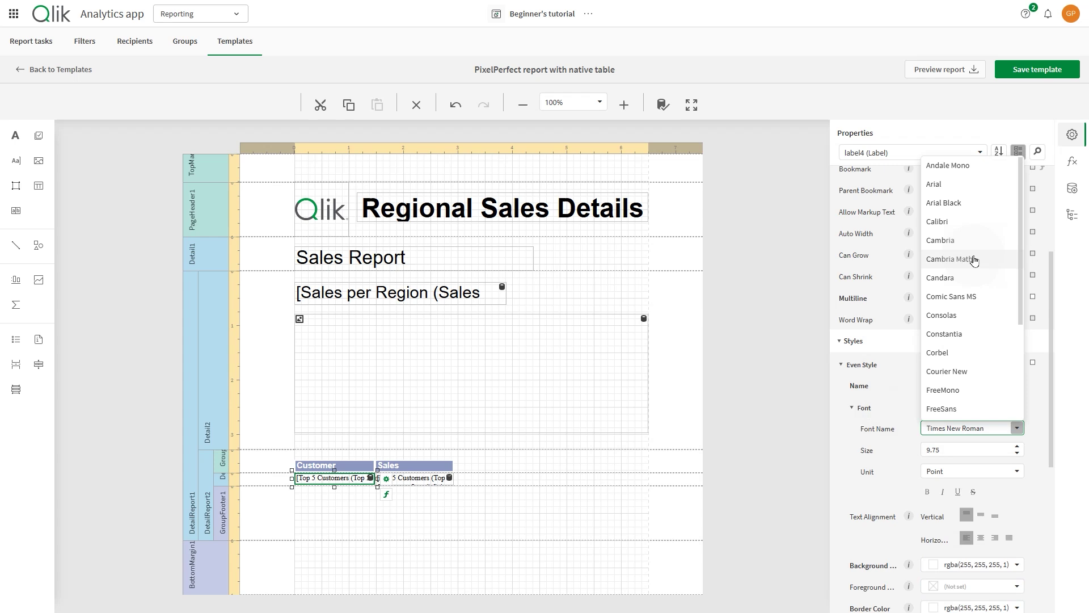
left_click(953, 182)
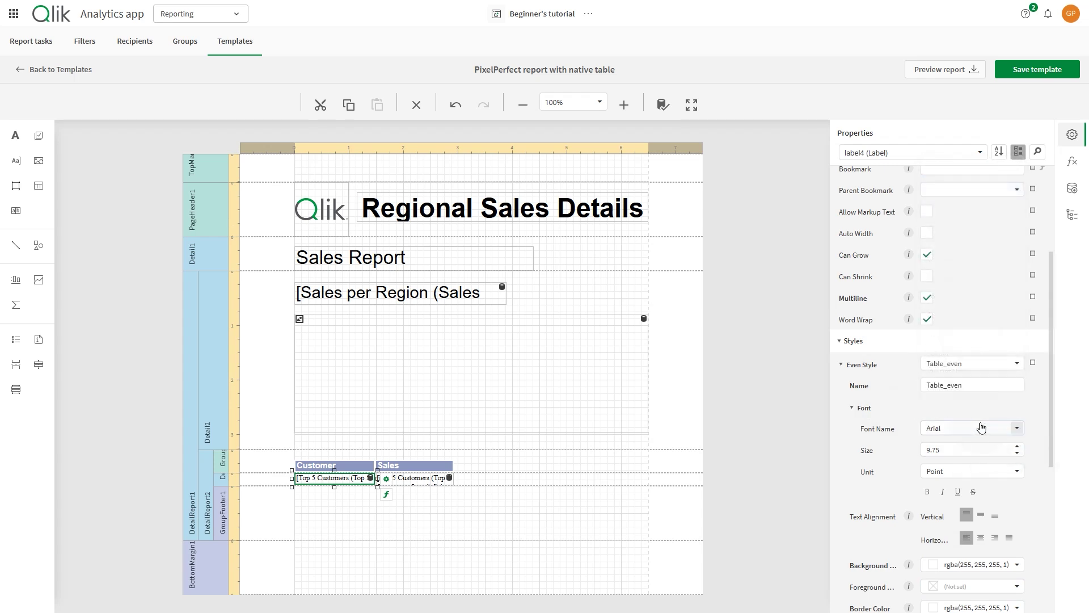
- Create a new odd-row style named Table_odd for the data cell
left_click(841, 365)
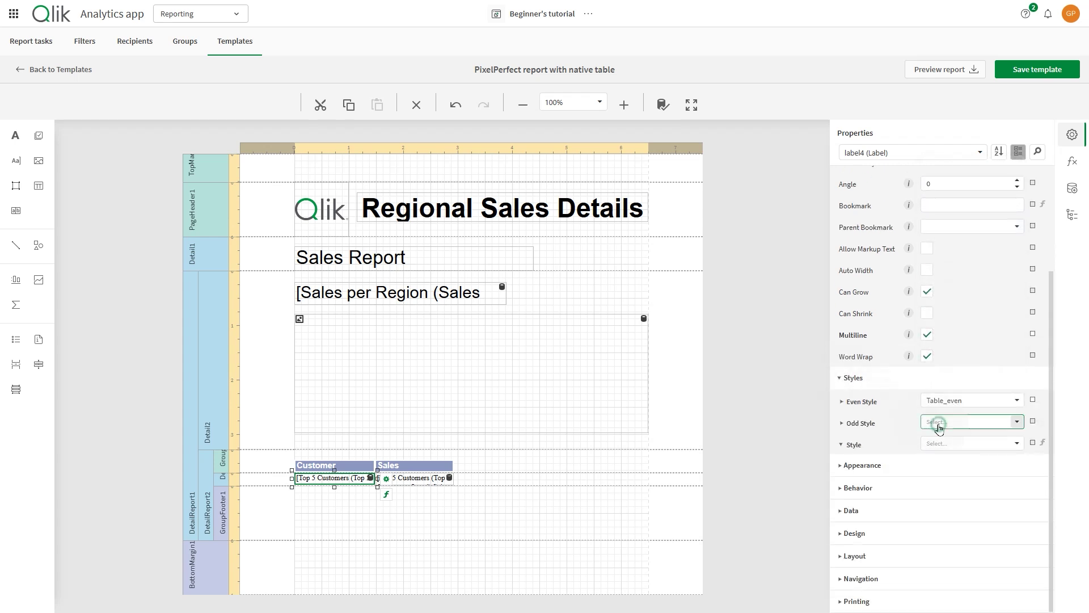
left_click(970, 423)
left_click(946, 440)
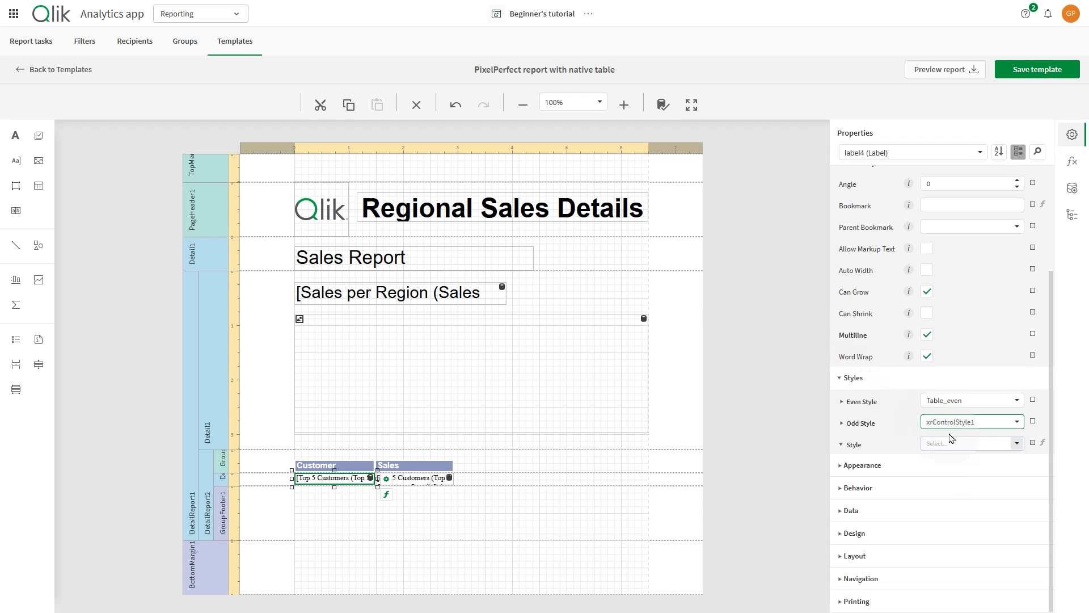
left_click(876, 425)
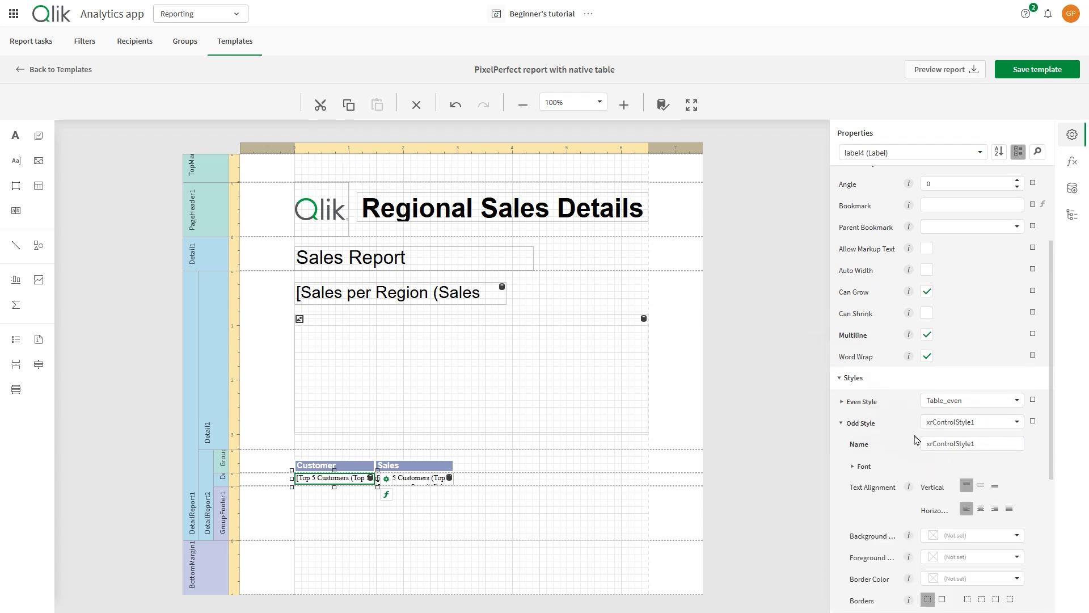
double_click(964, 443)
type("Table_odd")
scroll(977, 459, "down", 5)
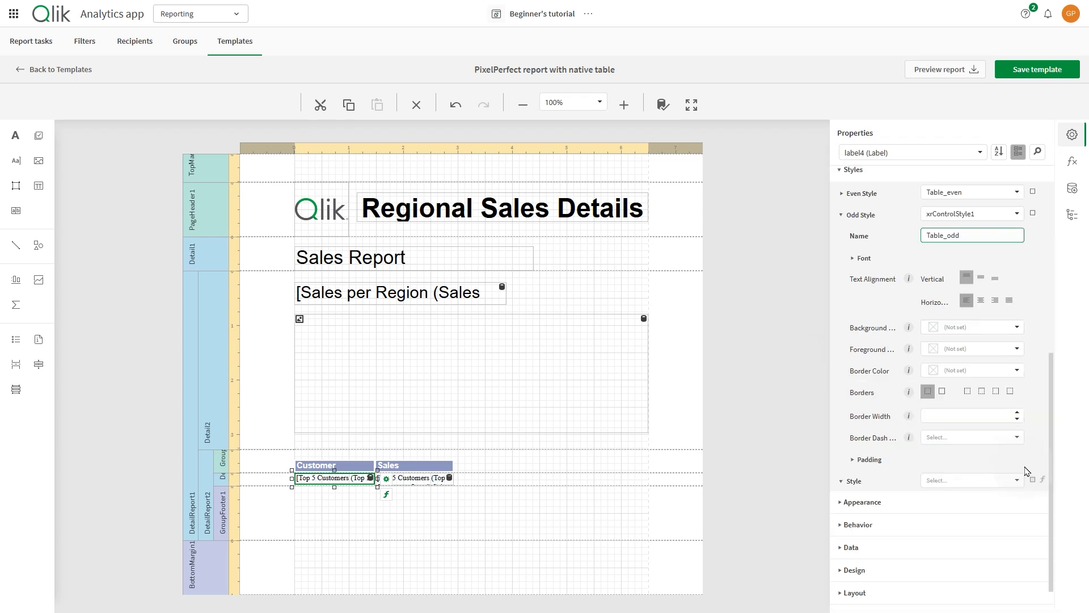
- Give Table_odd a d4d4d4 background at 0.82 alpha and Arial font
left_click(1018, 327)
left_click(760, 375)
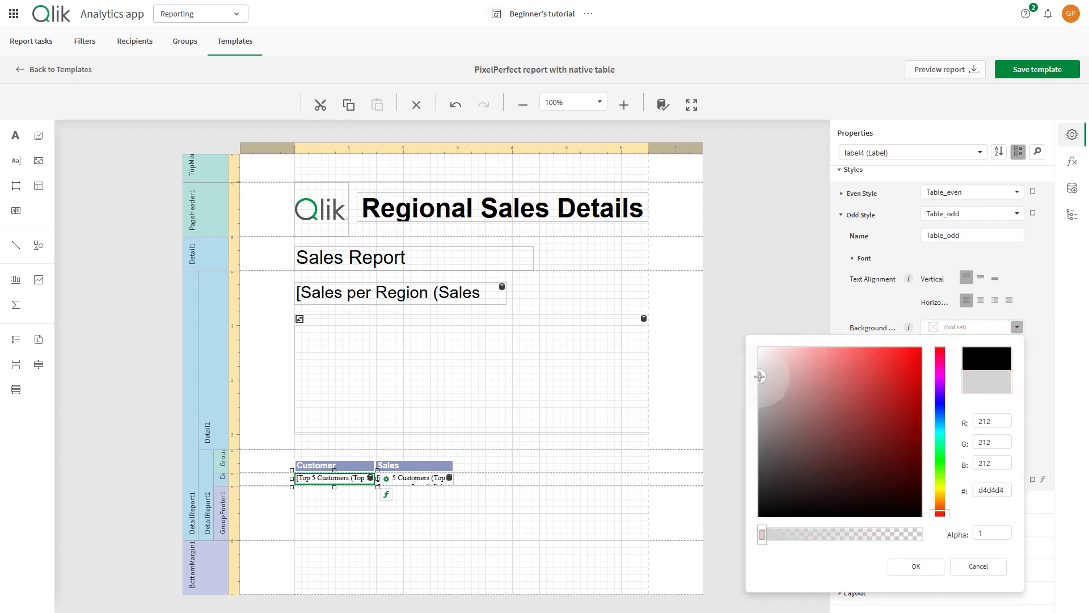
left_click_drag(820, 535, 789, 534)
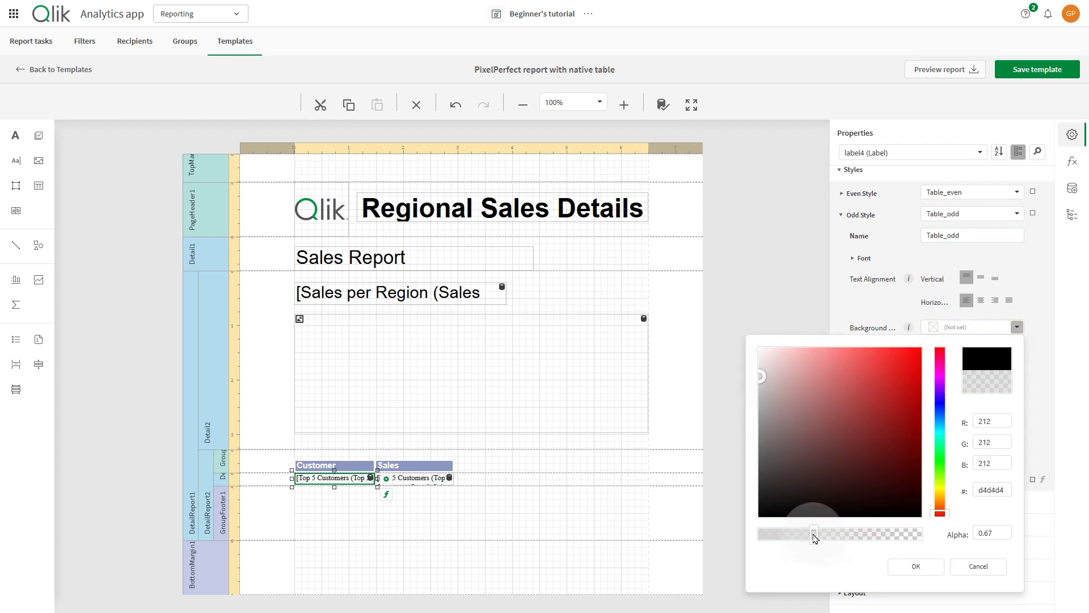
left_click(918, 567)
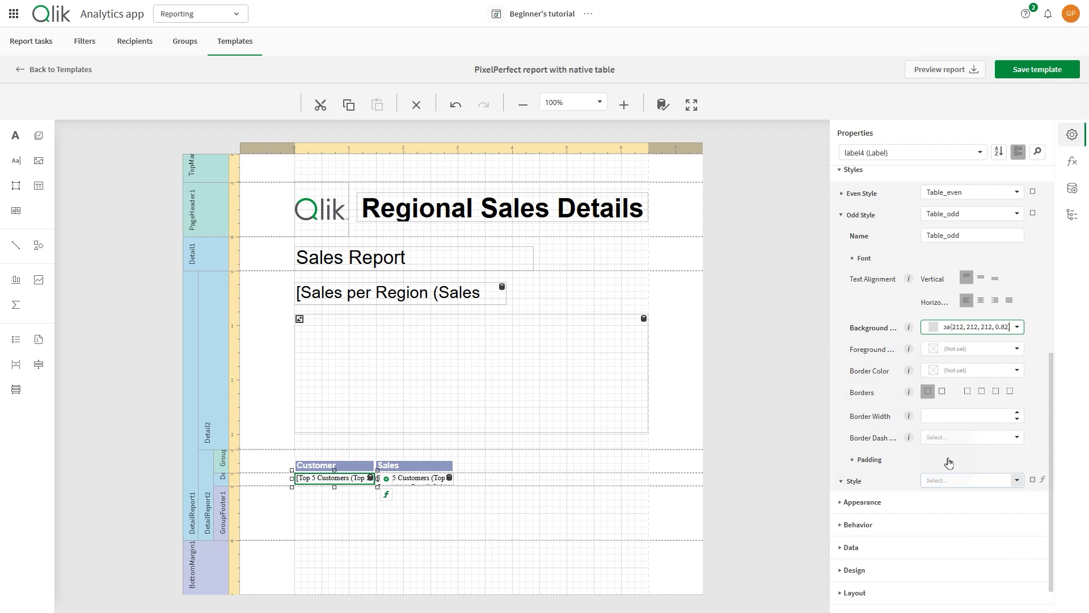
left_click(864, 258)
left_click(972, 279)
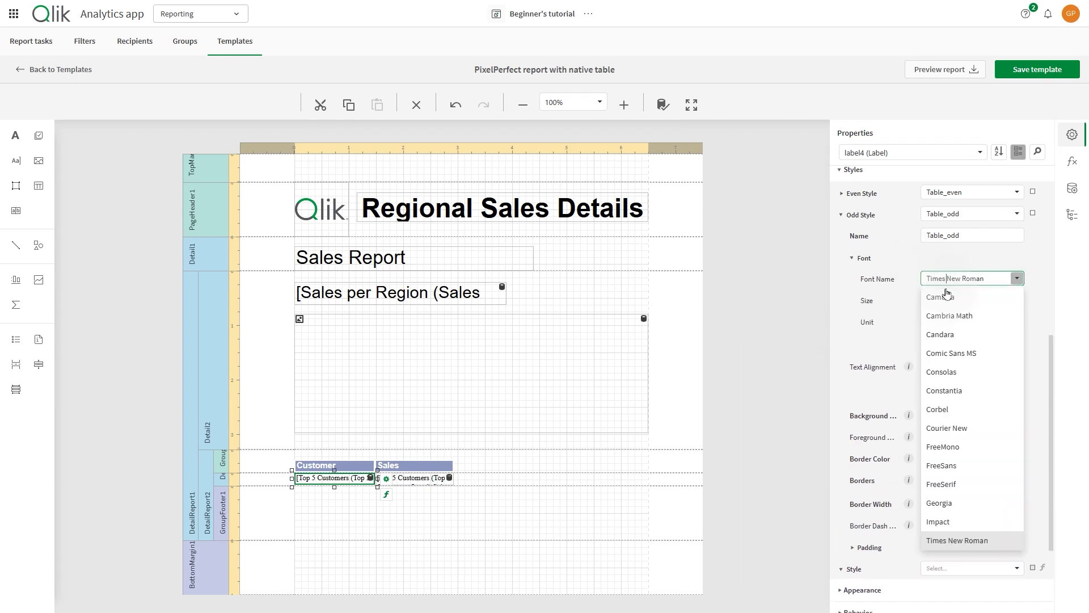
left_click(947, 315)
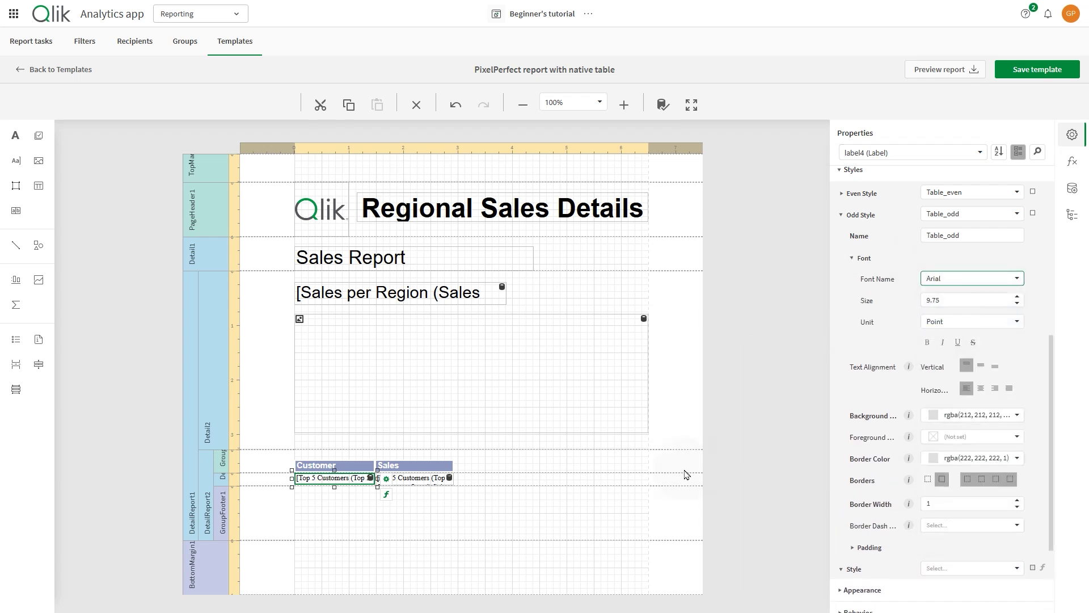
- Apply the Currency $0.00 format string to the Sales detail value
left_click(417, 478)
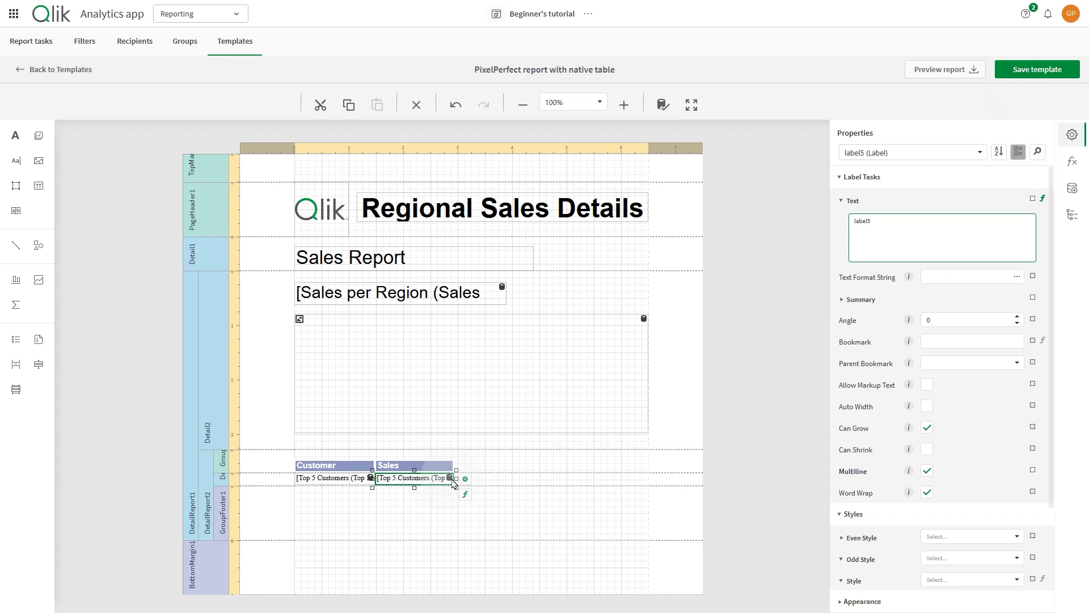
left_click(466, 481)
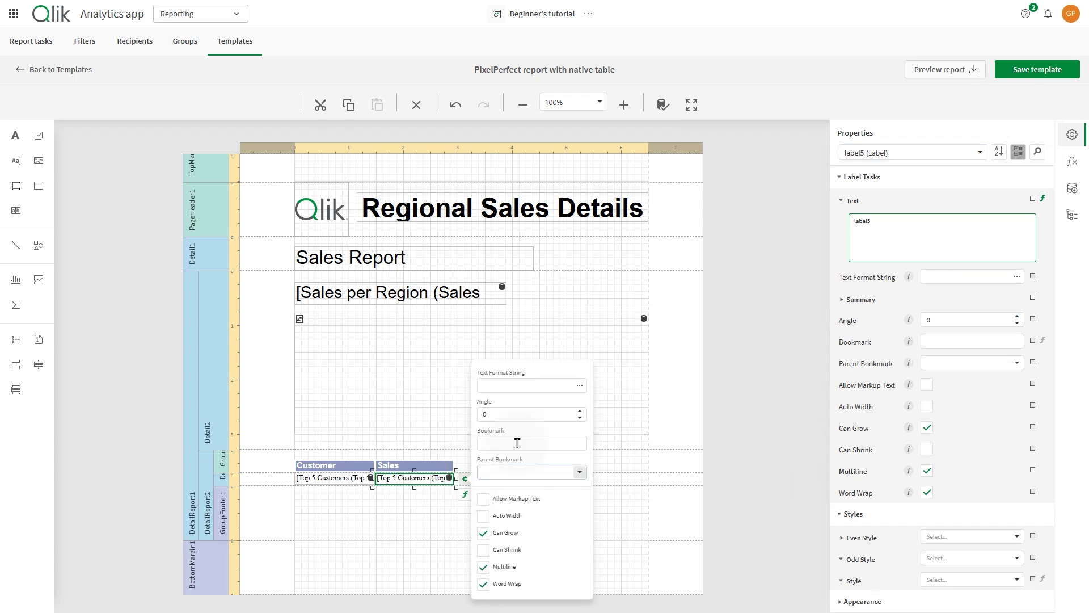
left_click(582, 386)
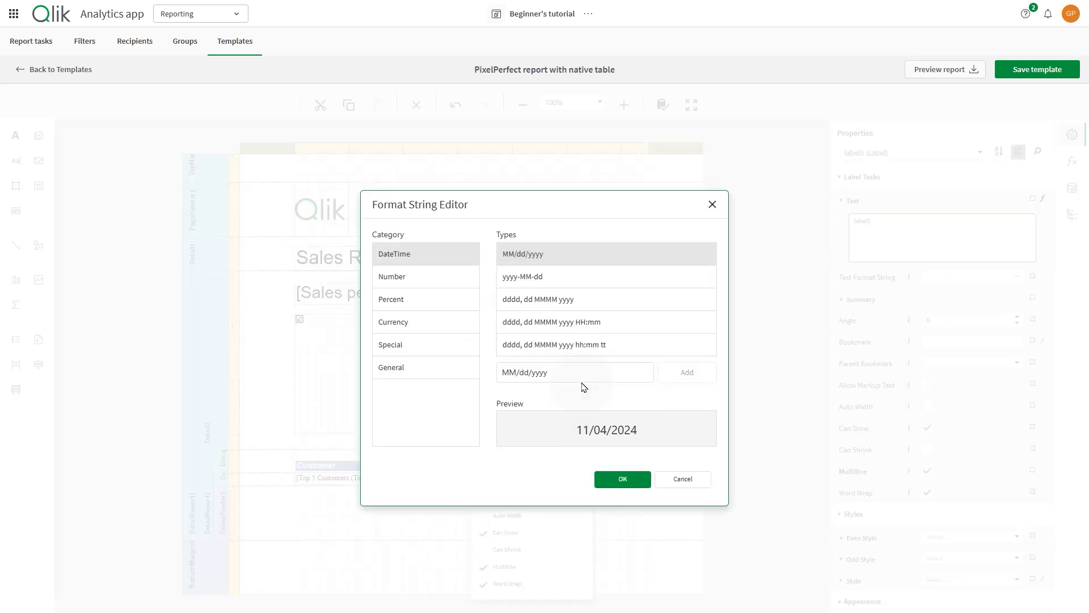
left_click(420, 324)
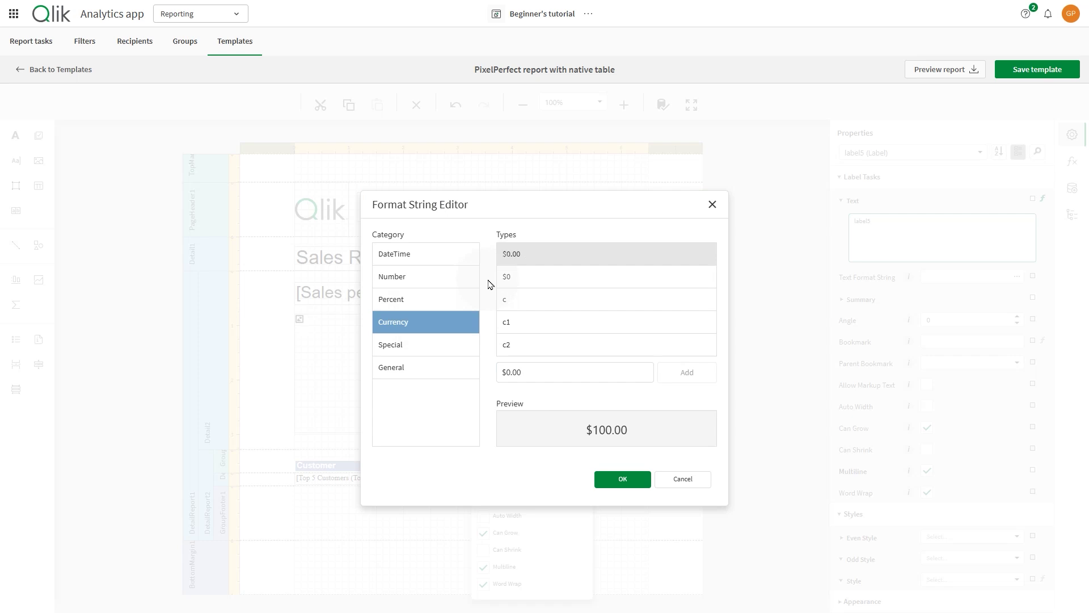
left_click(515, 253)
left_click(622, 478)
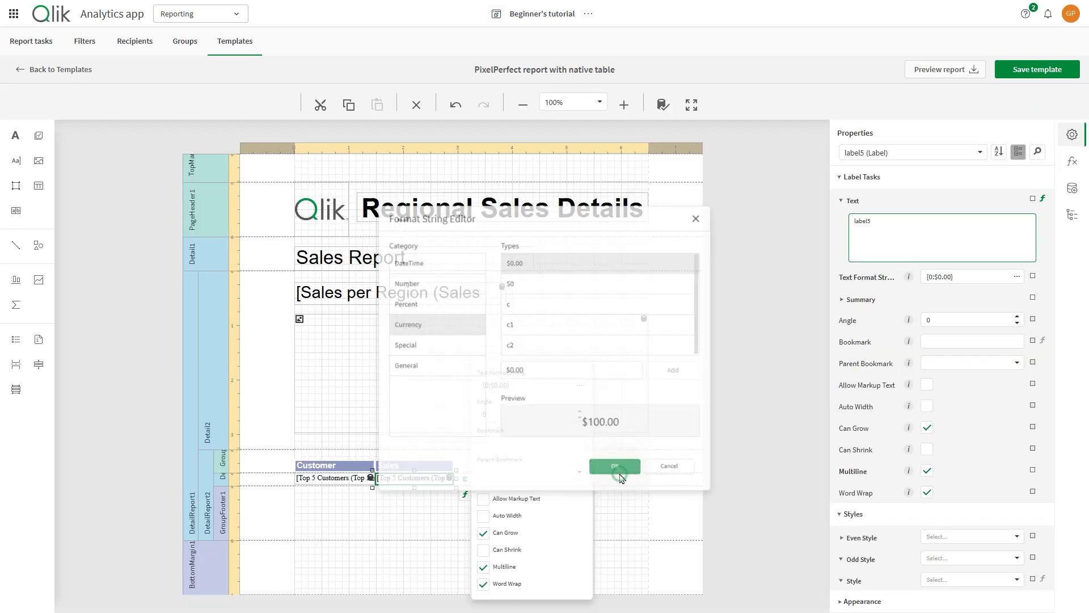
left_click(700, 499)
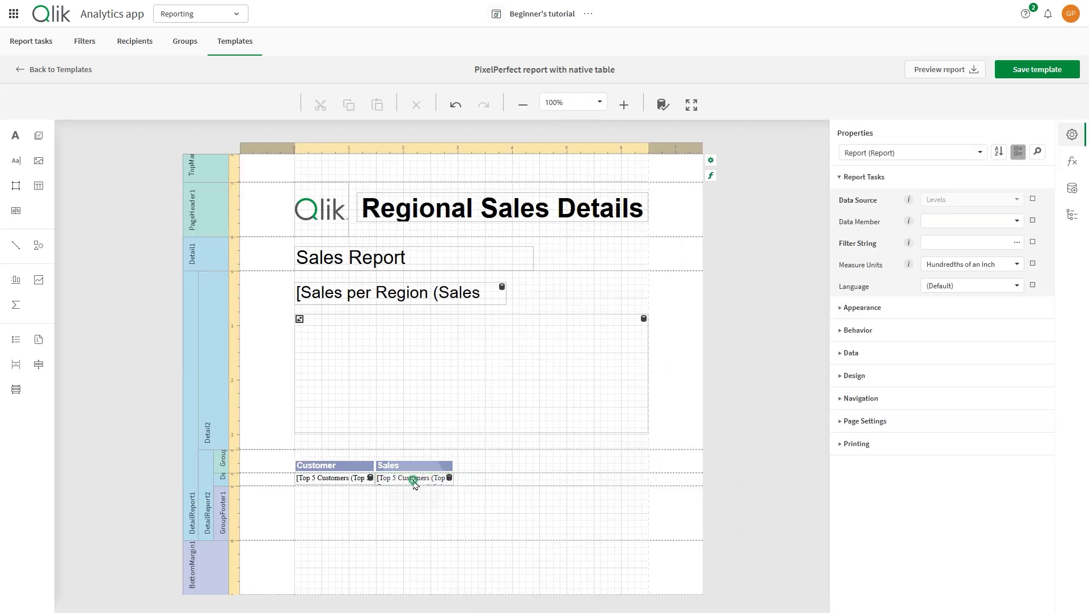
- Set the Sales value's Even Style to Table_even and Odd Style to Table_odd
left_click(418, 479)
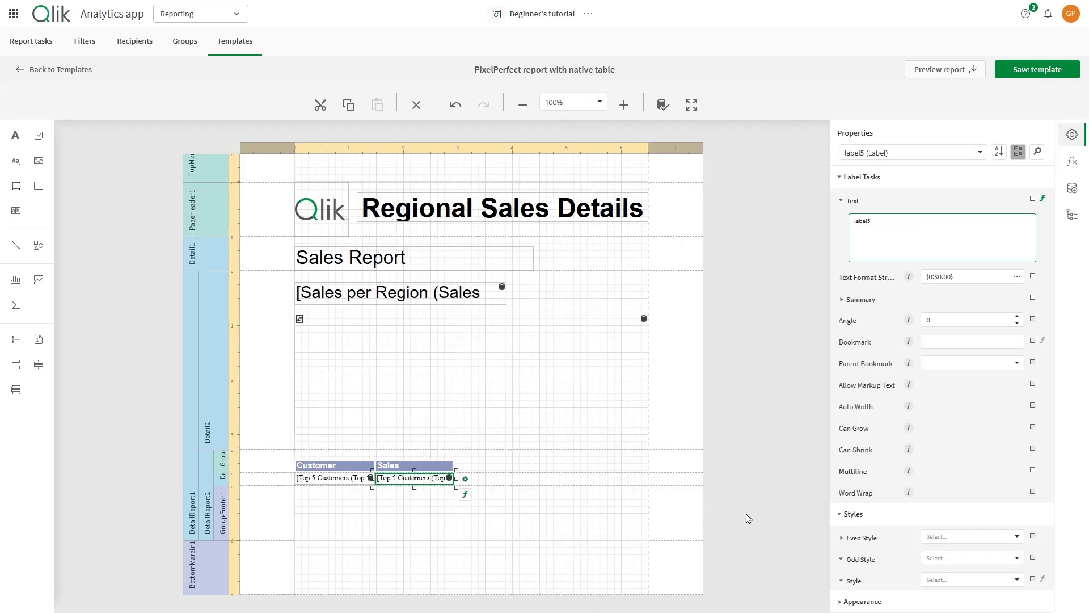
left_click(1017, 538)
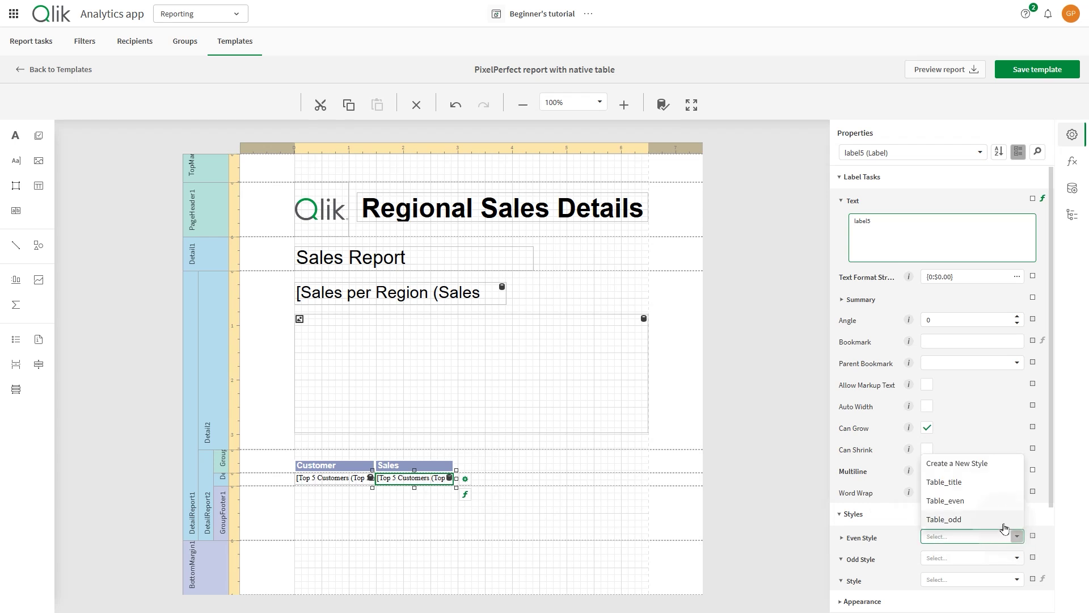
left_click(945, 500)
left_click(1017, 559)
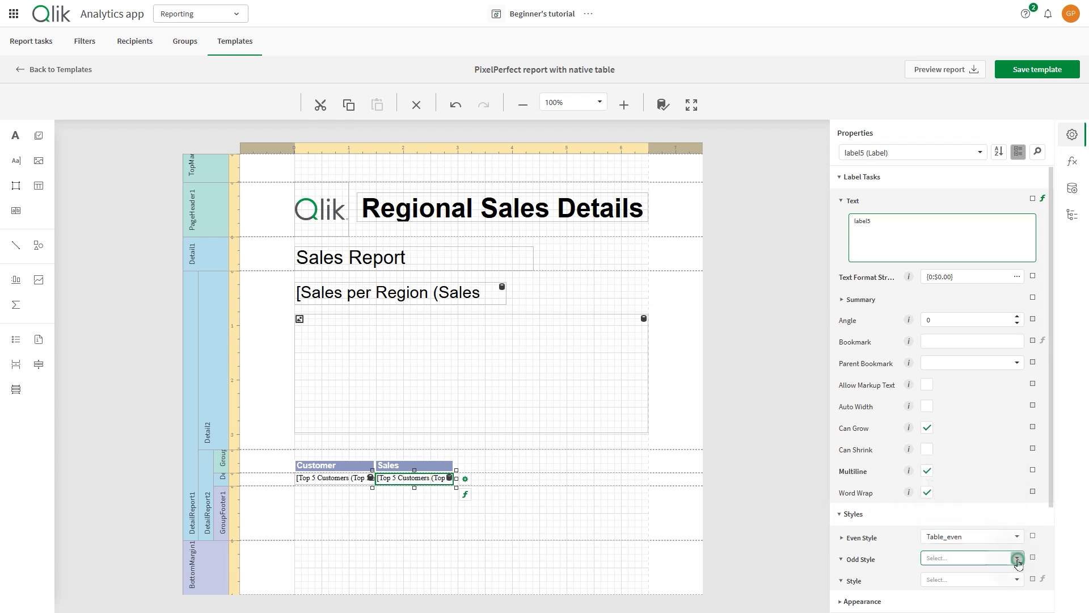
left_click(953, 541)
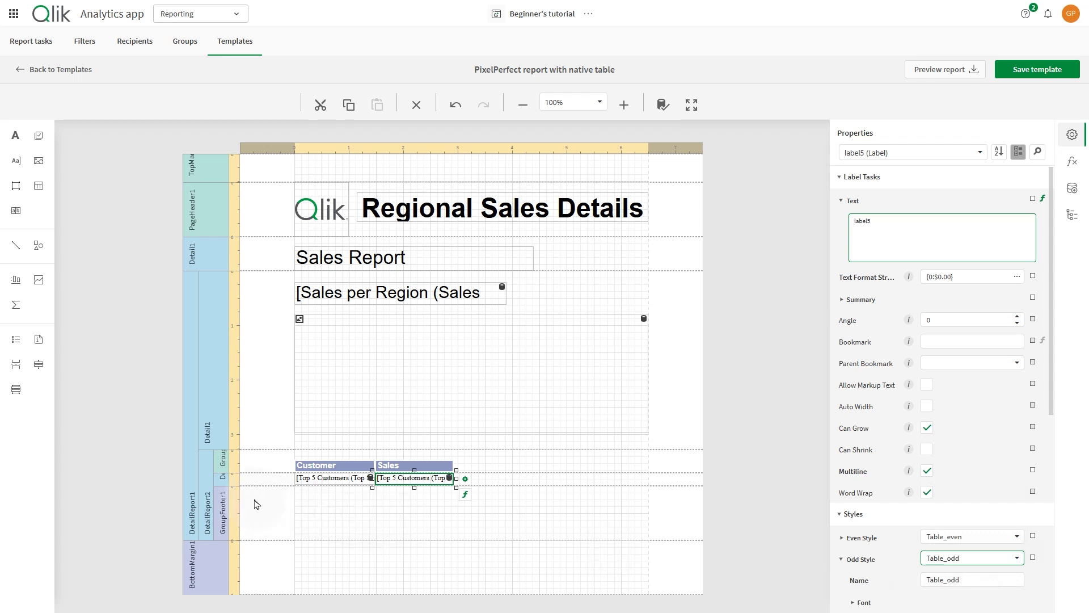
left_click(209, 493)
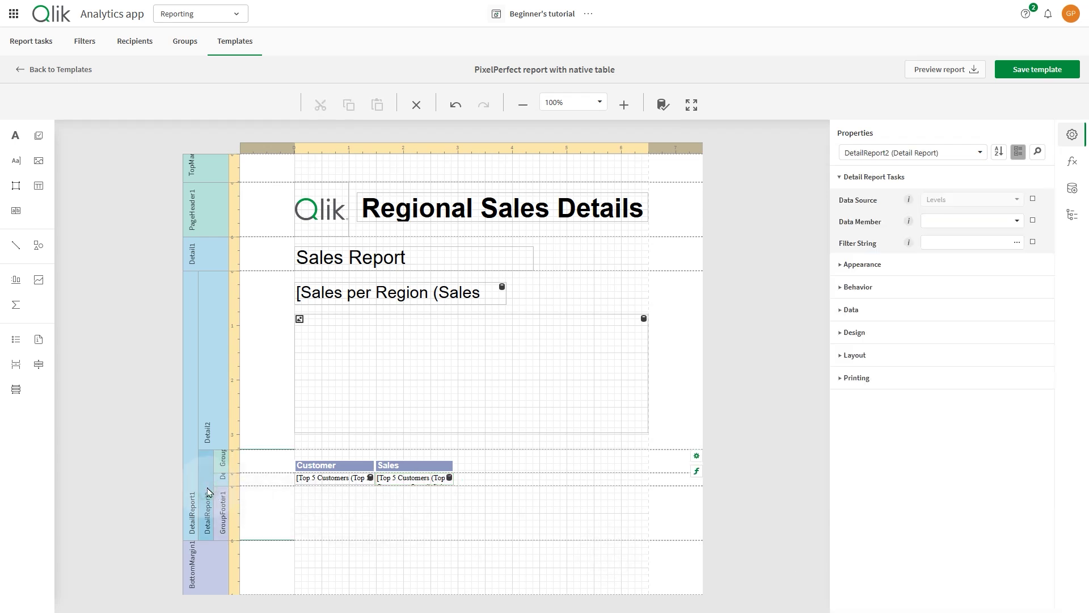
- Set DetailReport2's Data Member to Top 5 Customers
left_click(1020, 221)
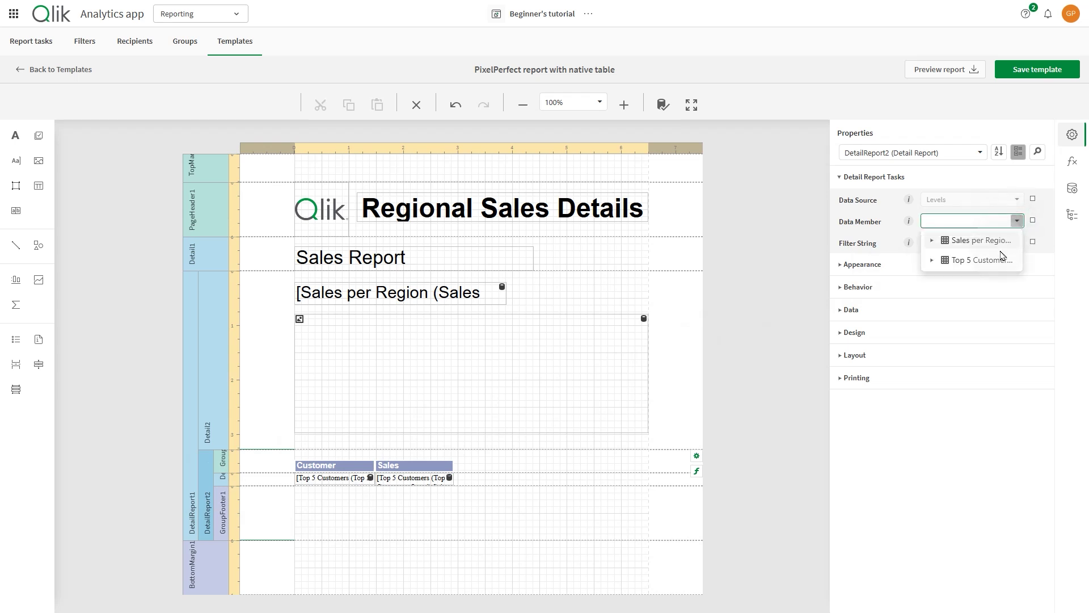
left_click(979, 260)
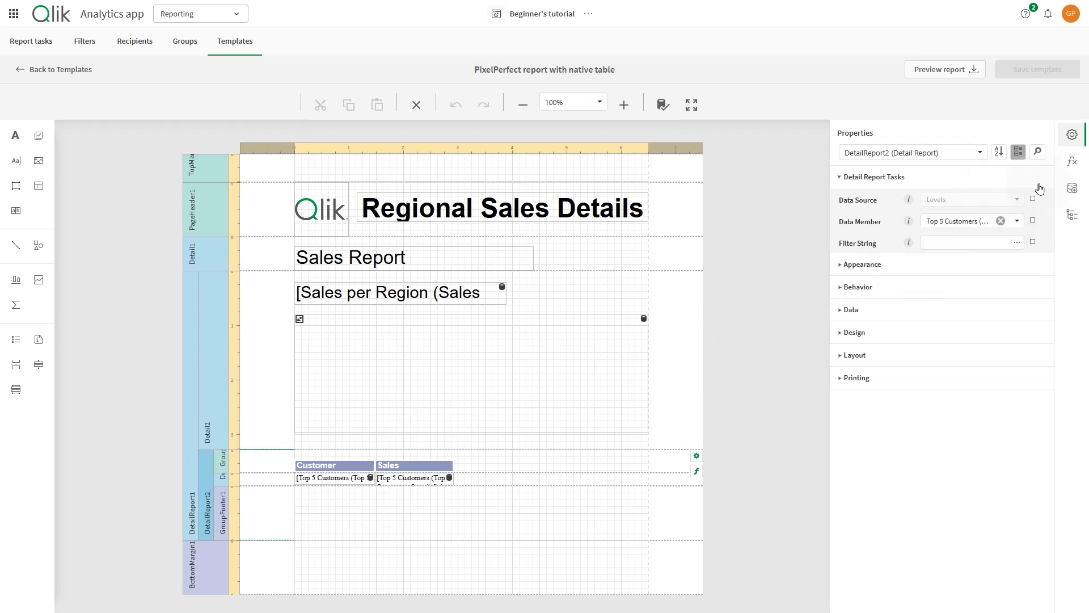
- Place the Sales (Sales_1) field in GroupFooter1 under Sales with summary Running set to Group
left_click(1071, 188)
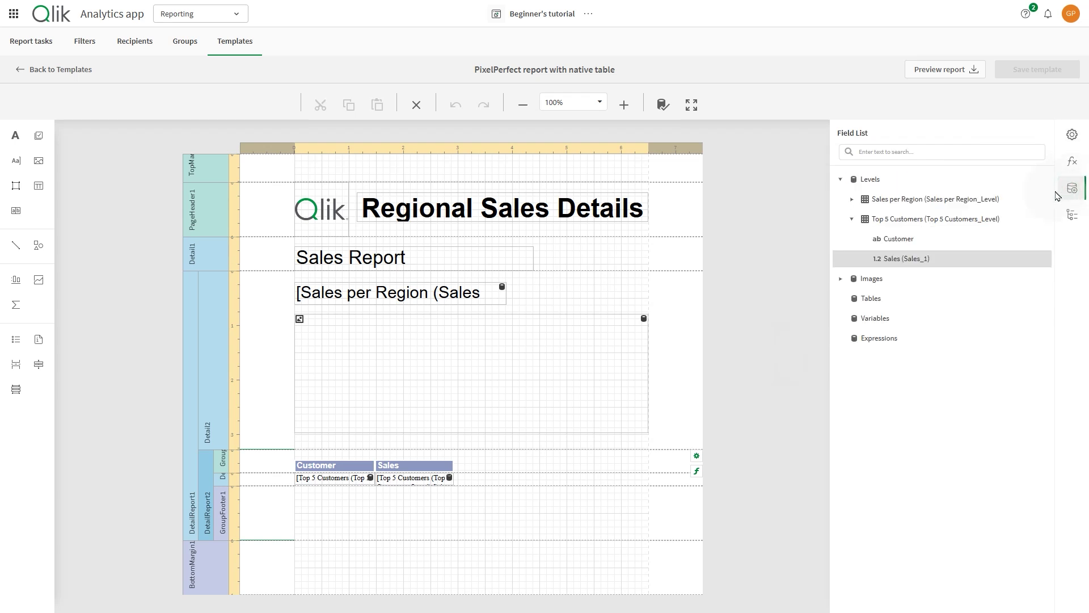
mouse_move(893, 239)
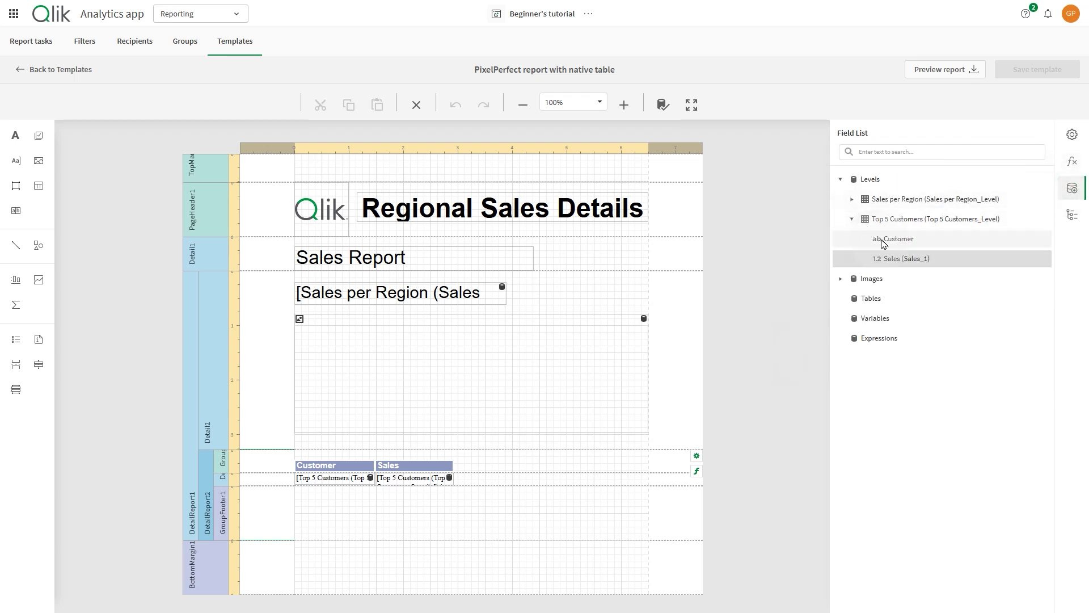
mouse_move(901, 259)
left_mouse_down()
mouse_move(382, 534)
mouse_move(402, 511)
mouse_move(456, 505)
left_mouse_up()
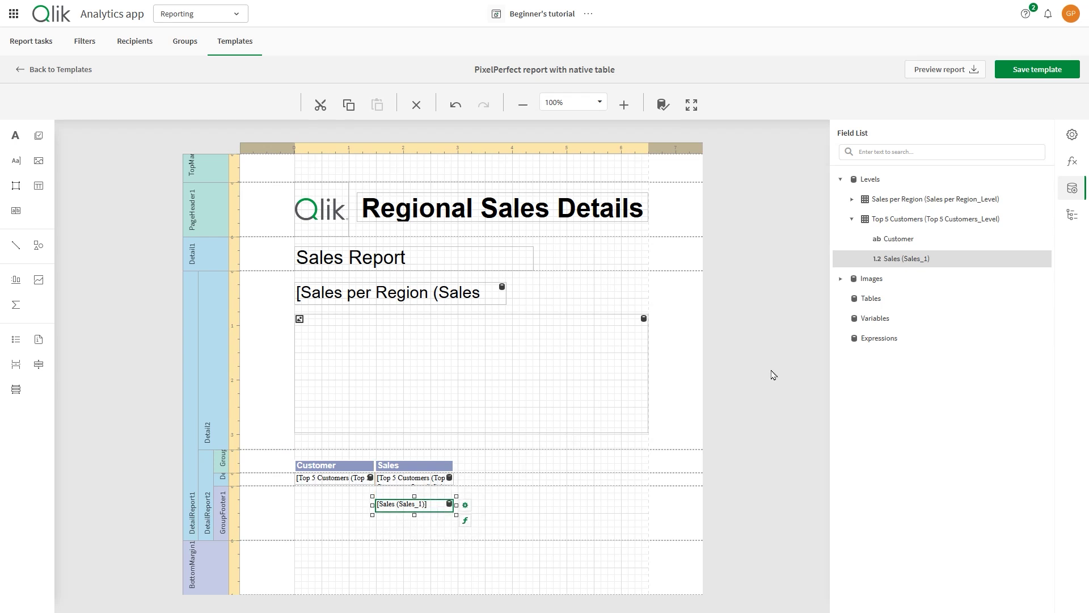
left_click(1072, 135)
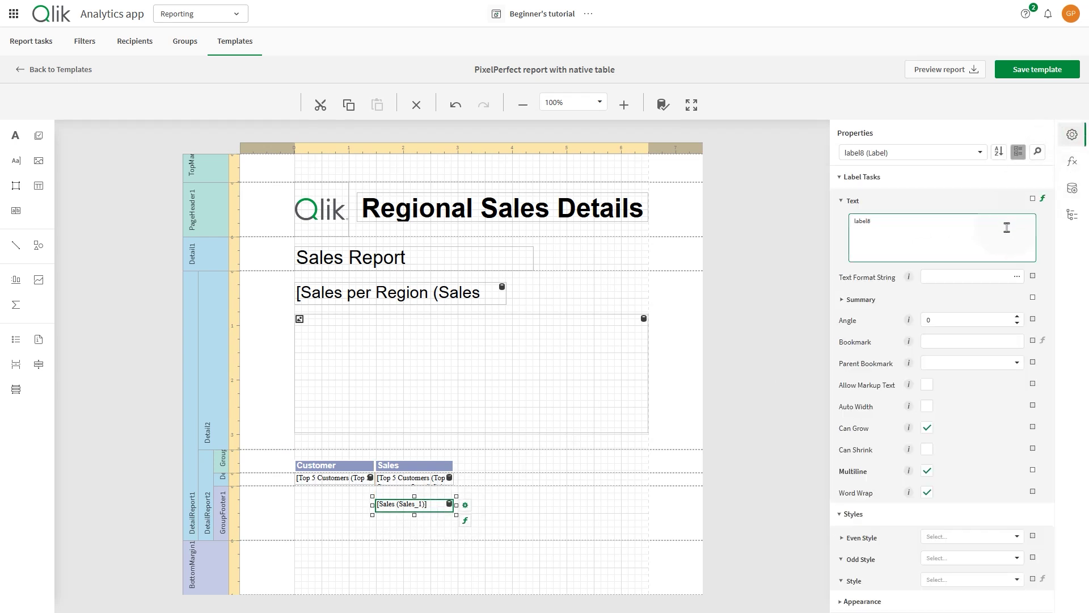
left_click(860, 300)
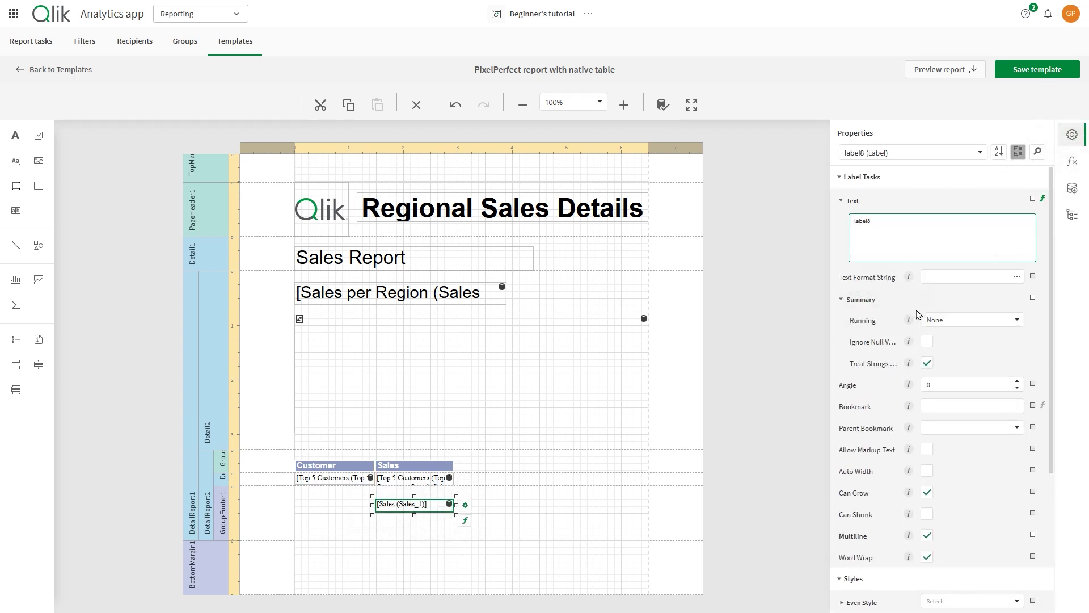
left_click(962, 319)
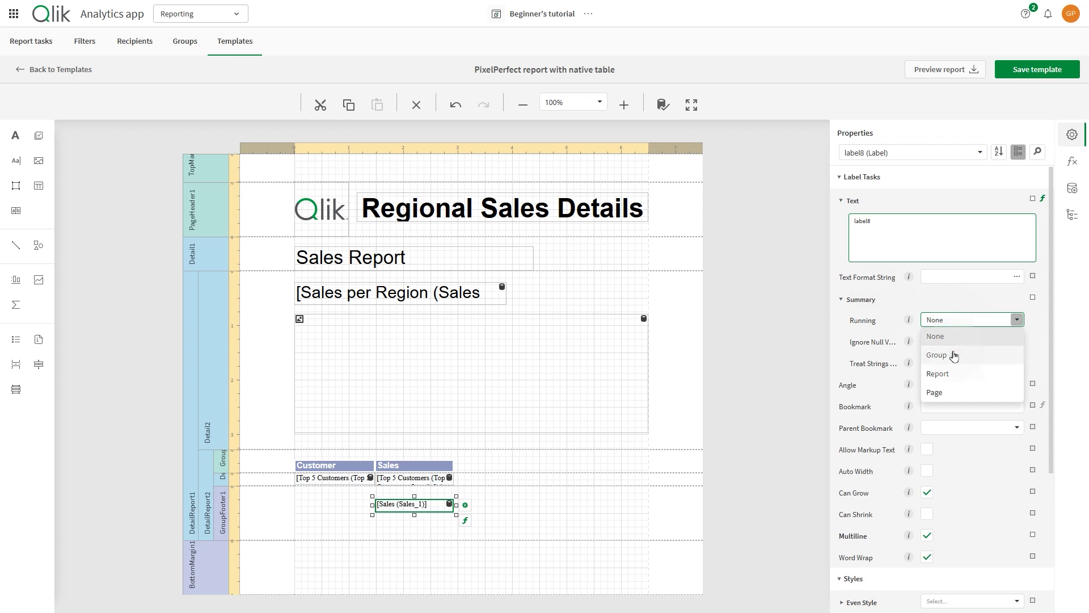
left_click(936, 355)
- Set the footer total's expression to sumSum([Sales (Sales_1)])
left_click(465, 520)
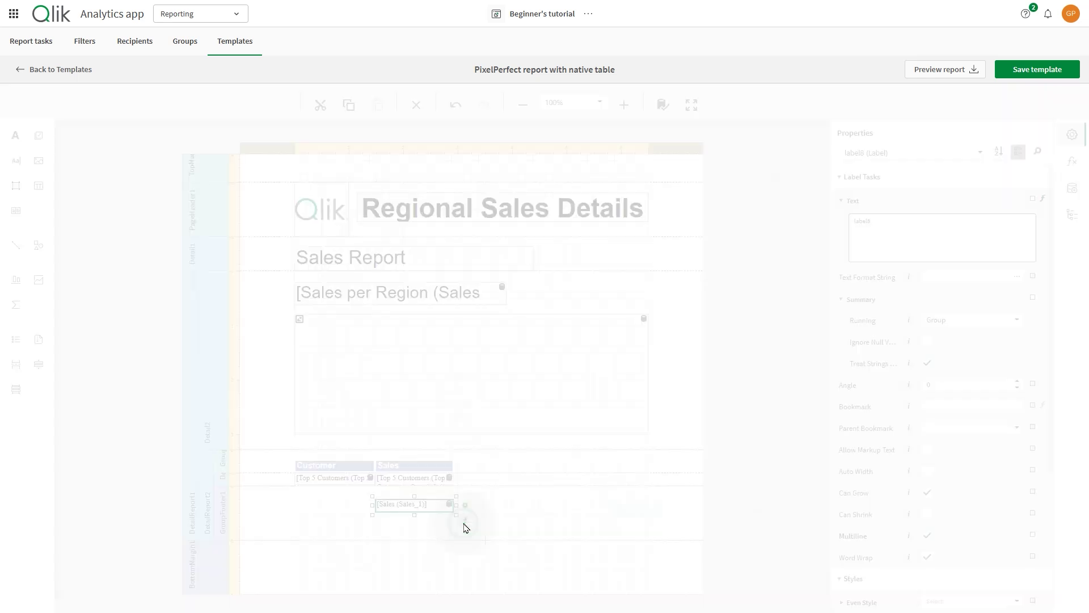
left_click(459, 415)
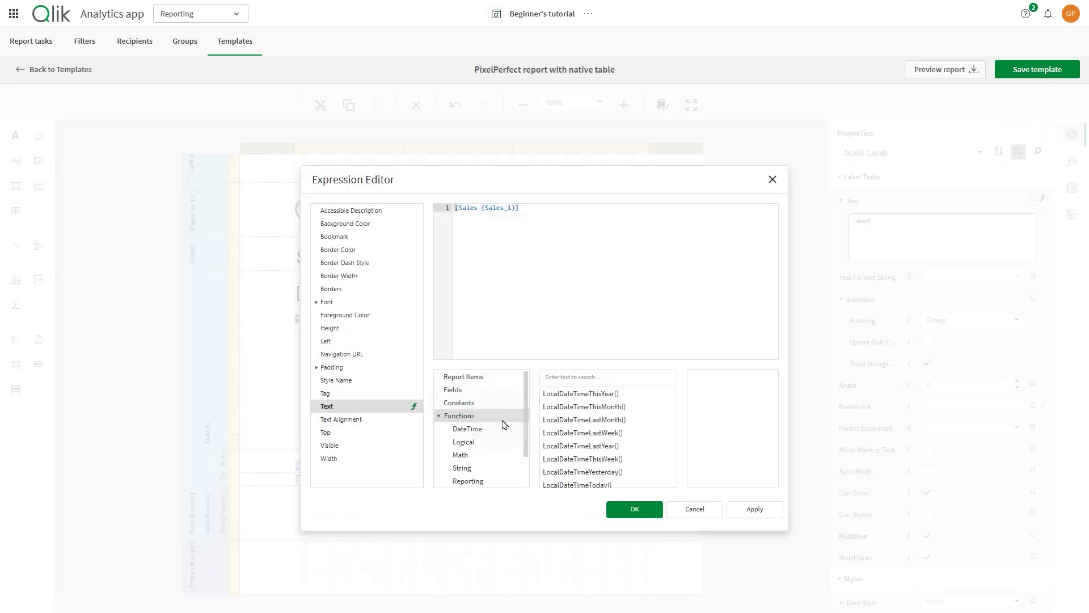
scroll(592, 442, "down", 5)
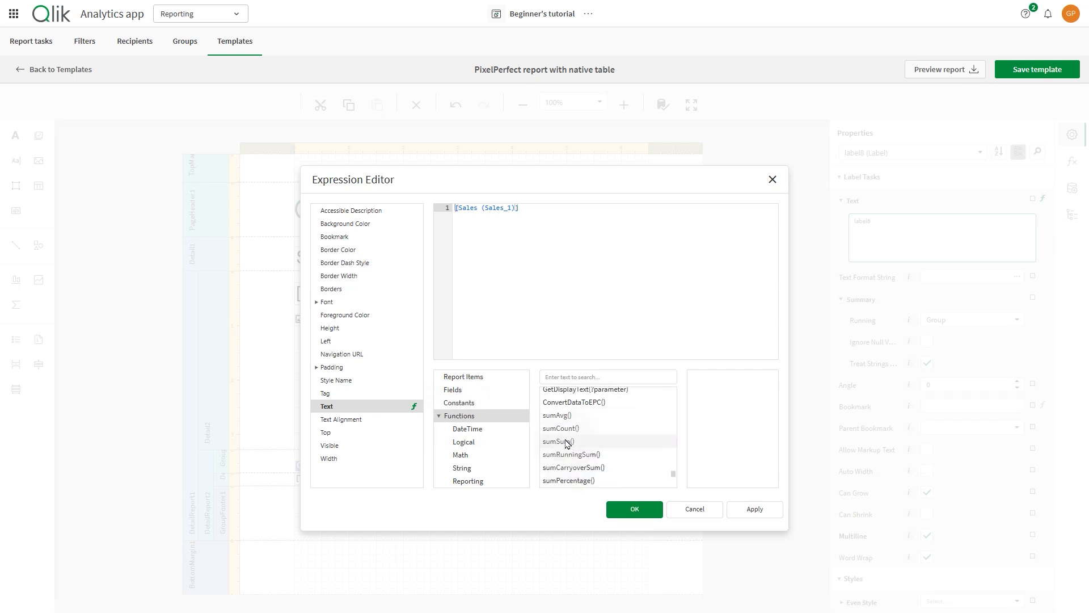
double_click(562, 445)
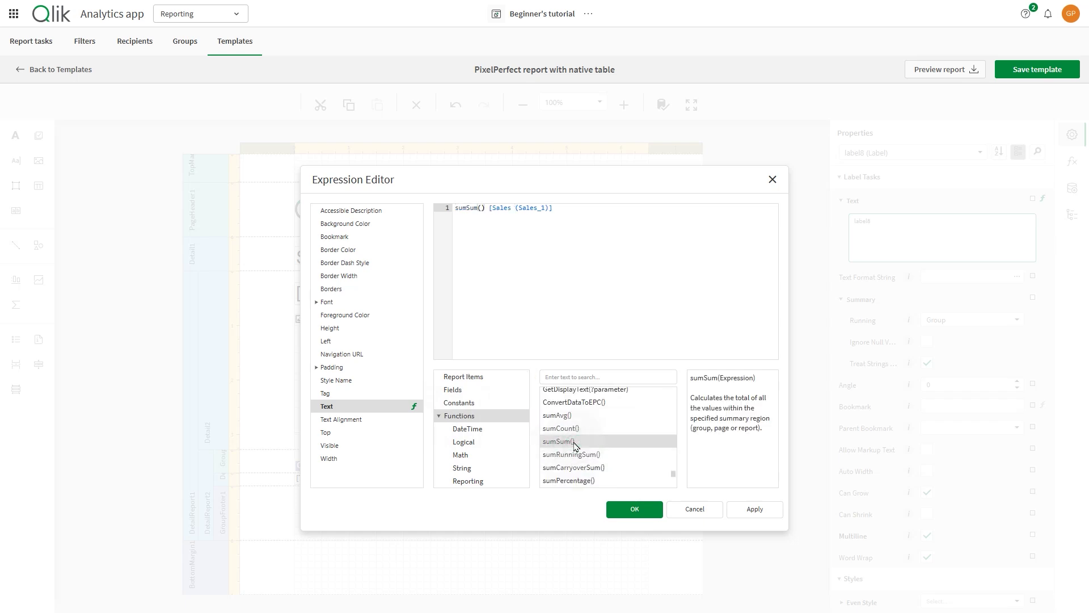
key("BackSpace")
type(")")
left_click(595, 220)
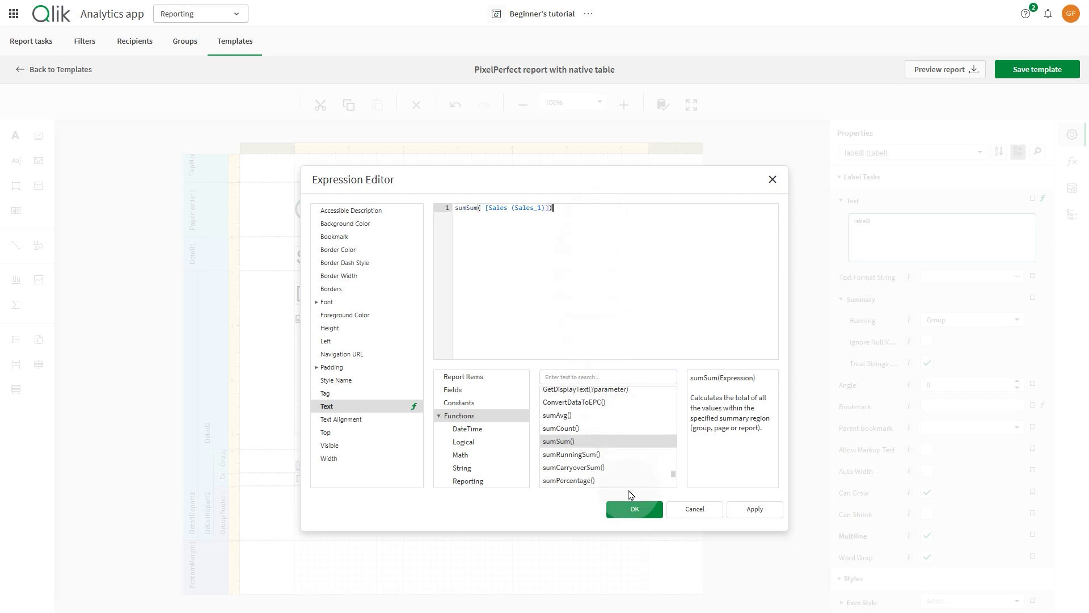
left_click(633, 509)
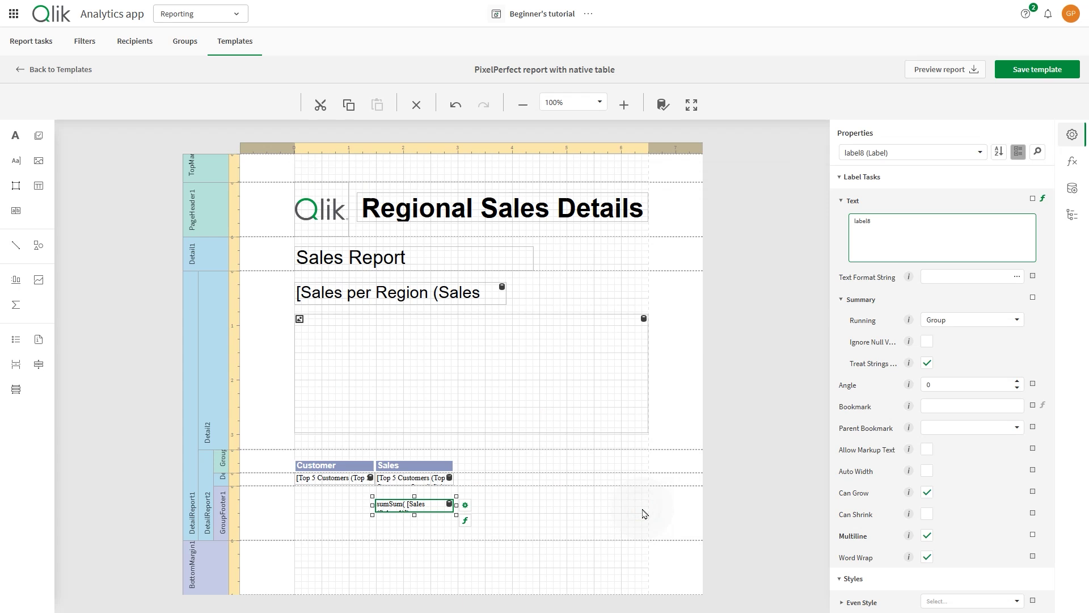
- Give the footer Sales total the $0.00 Currency format string
left_click(464, 504)
left_click(582, 395)
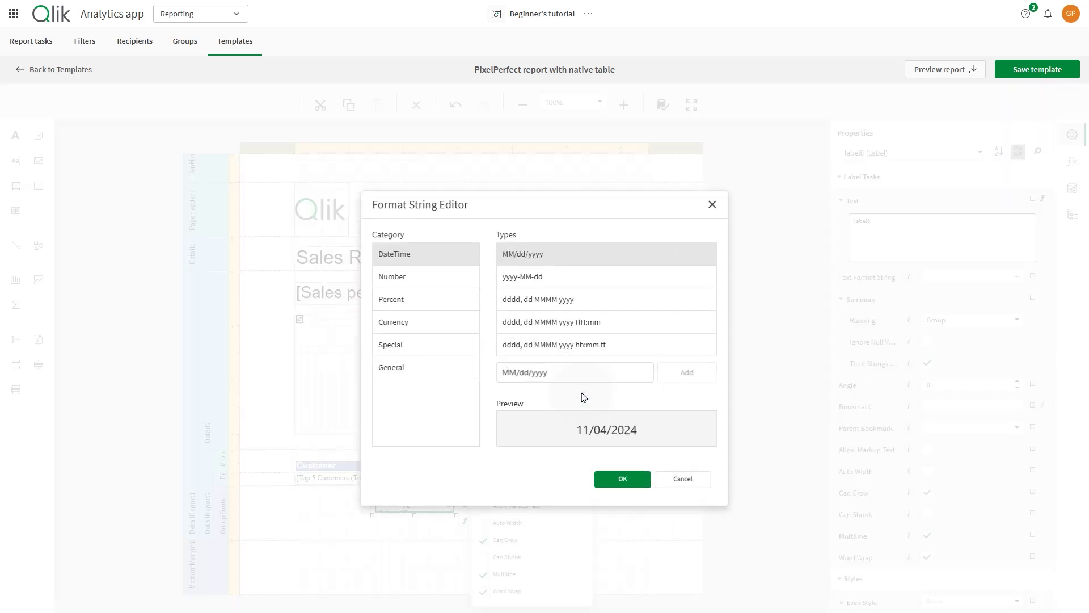
left_click(419, 322)
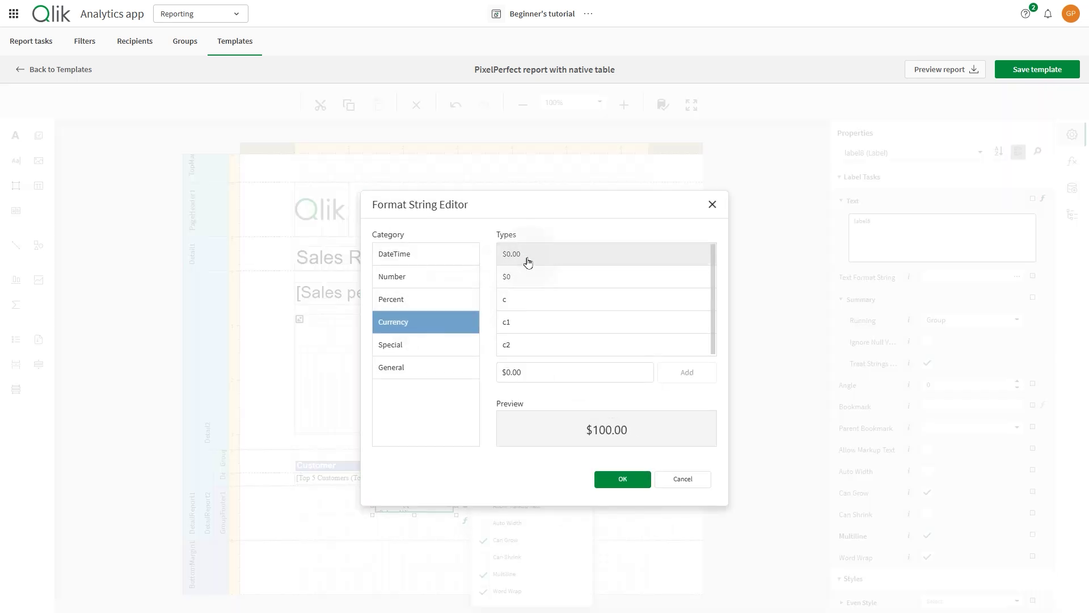
left_click(511, 253)
left_click(622, 479)
left_click(352, 511)
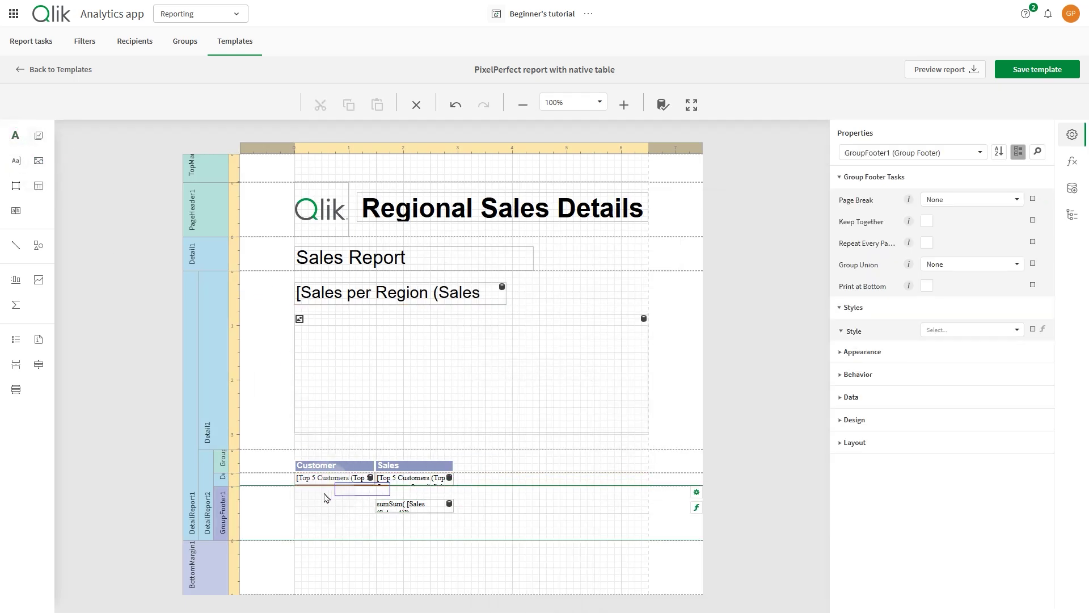
- Add a 'Total' label to the left of the sum in the group footer
left_click_drag(14, 136, 322, 506)
double_click(320, 508)
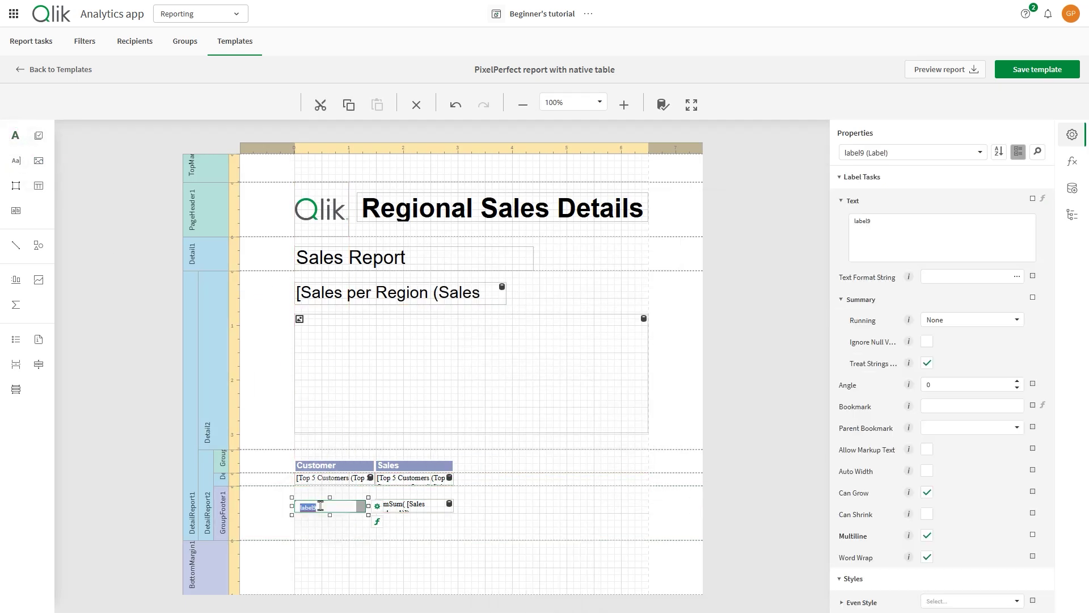
type("Total")
key("Return")
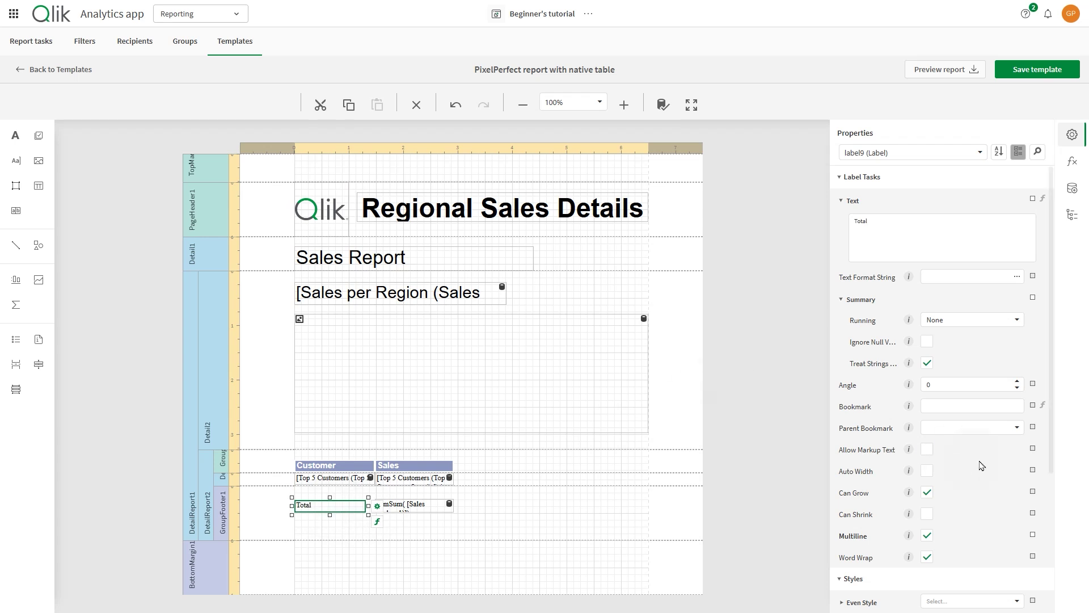
scroll(962, 577, "down", 3)
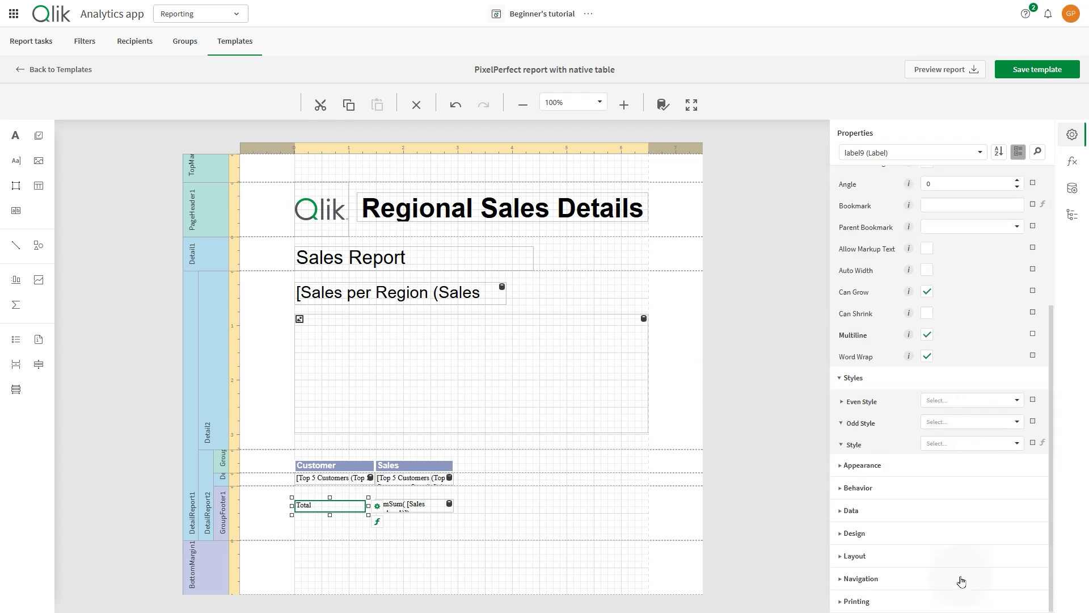
- Apply the Table_title style to both the Total label and the sumSum label
left_click(977, 443)
left_click(944, 478)
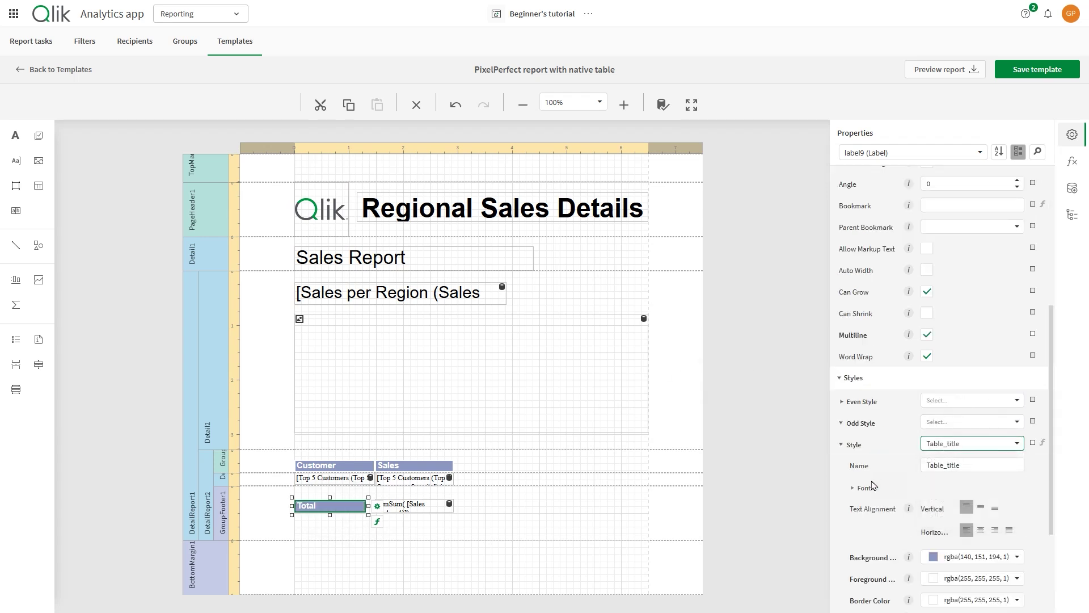
left_click(412, 504)
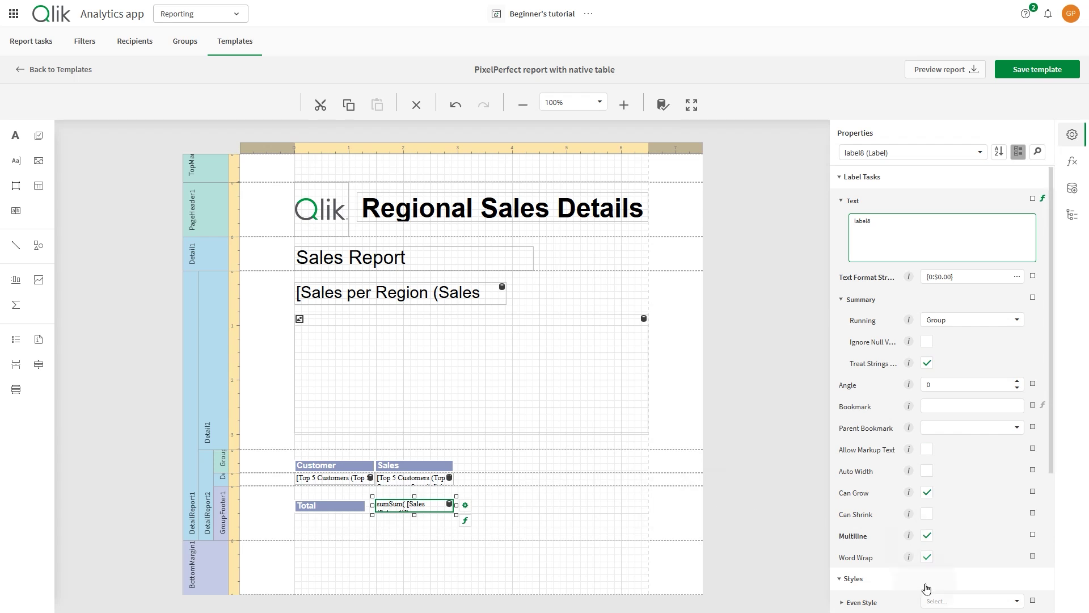
scroll(924, 583, "down", 3)
left_click(973, 444)
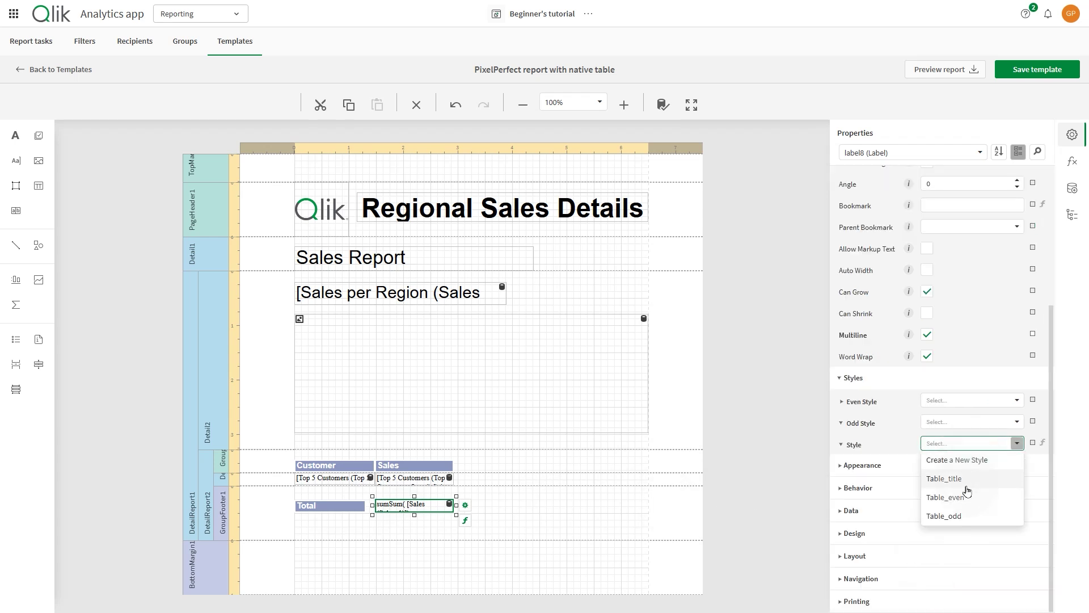
left_click(944, 478)
- Move the Total and sum labels up and shorten the group footer band
left_click(330, 505)
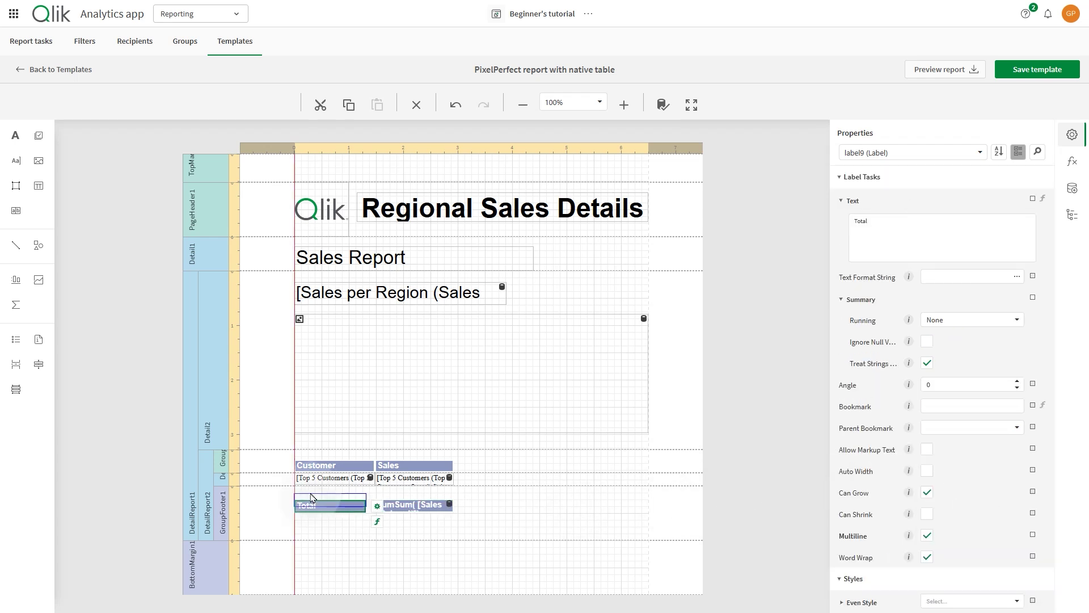
left_click_drag(331, 505, 330, 491)
left_click_drag(396, 508, 397, 494)
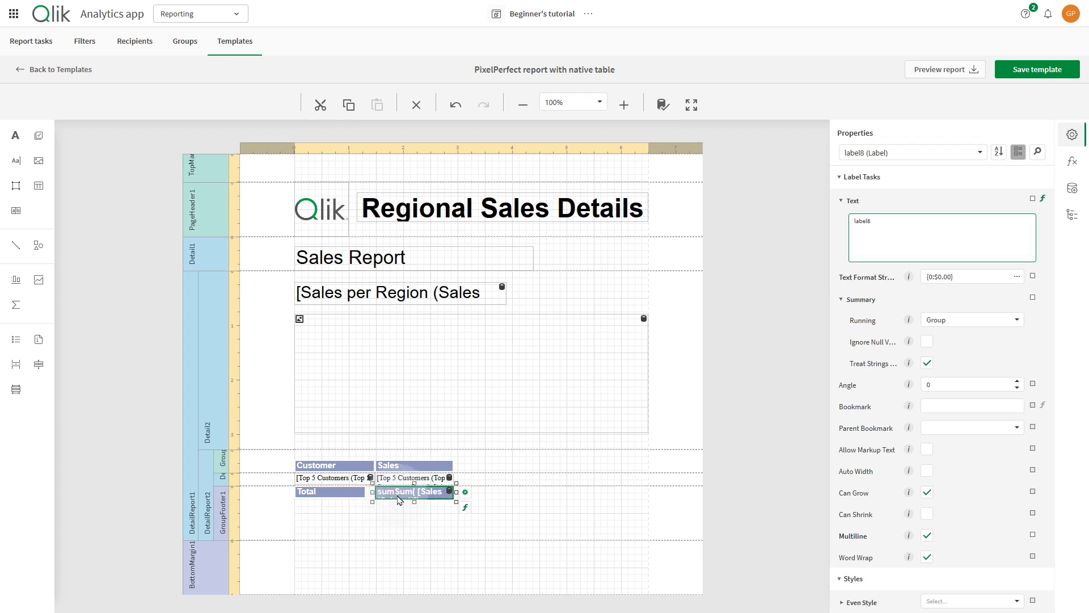
left_click(351, 527)
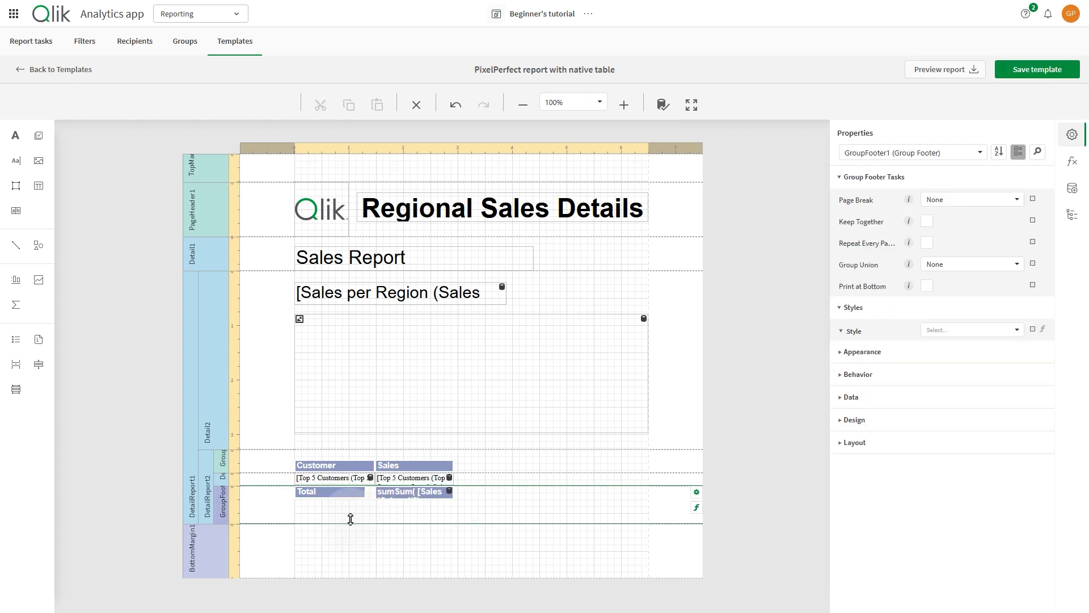
left_click_drag(351, 542, 351, 518)
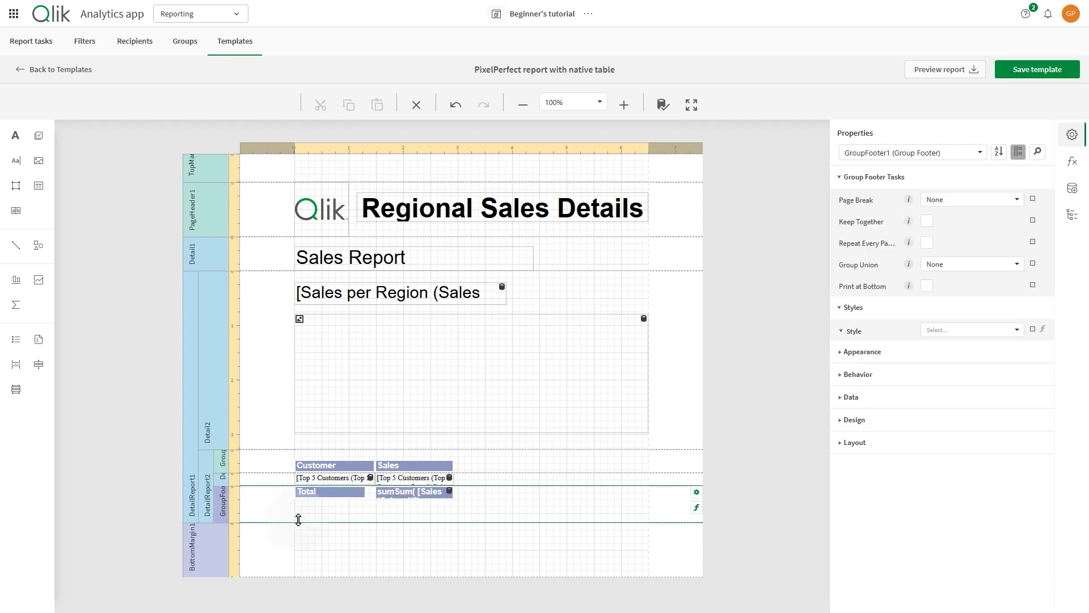
- Add a Page Break control in the group footer below the Total row
left_click(16, 364)
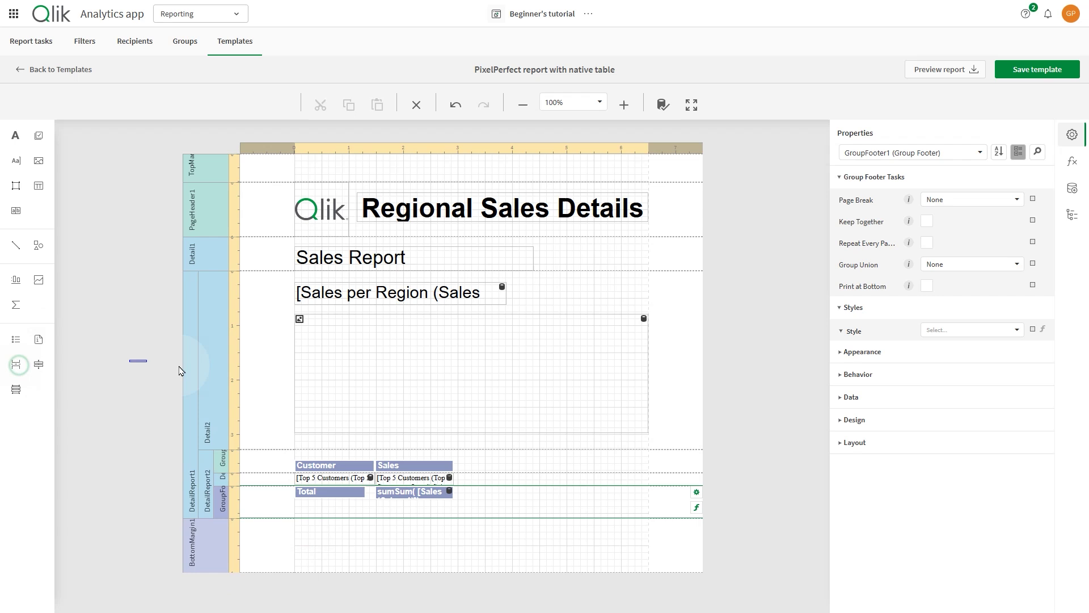
left_click_drag(307, 509, 299, 511)
left_click(299, 511)
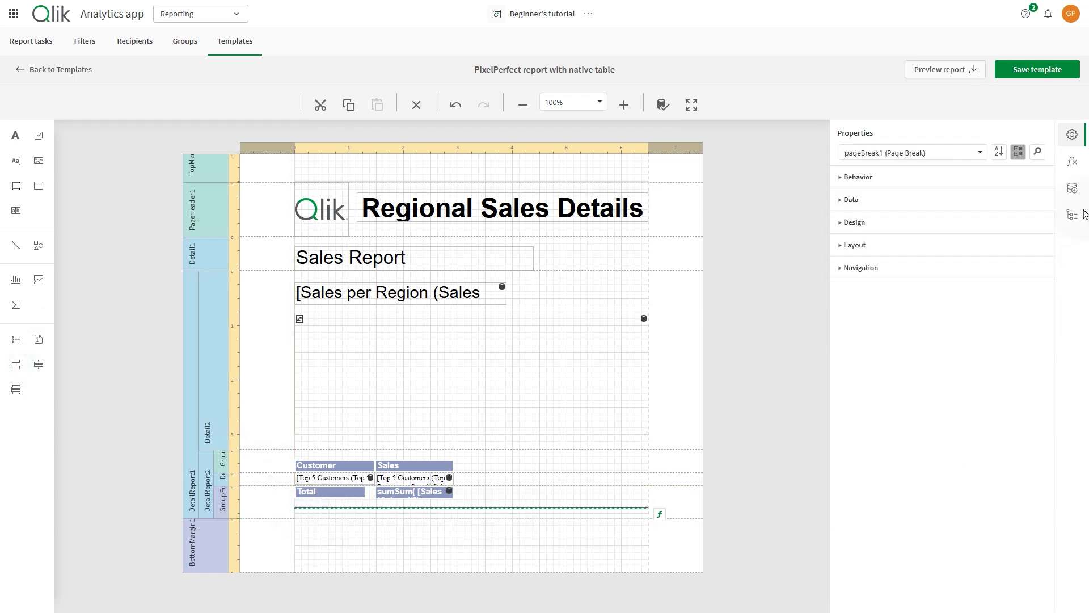
- Save the template and preview it as a PDF, showing the UK page with its Total
left_click(1036, 69)
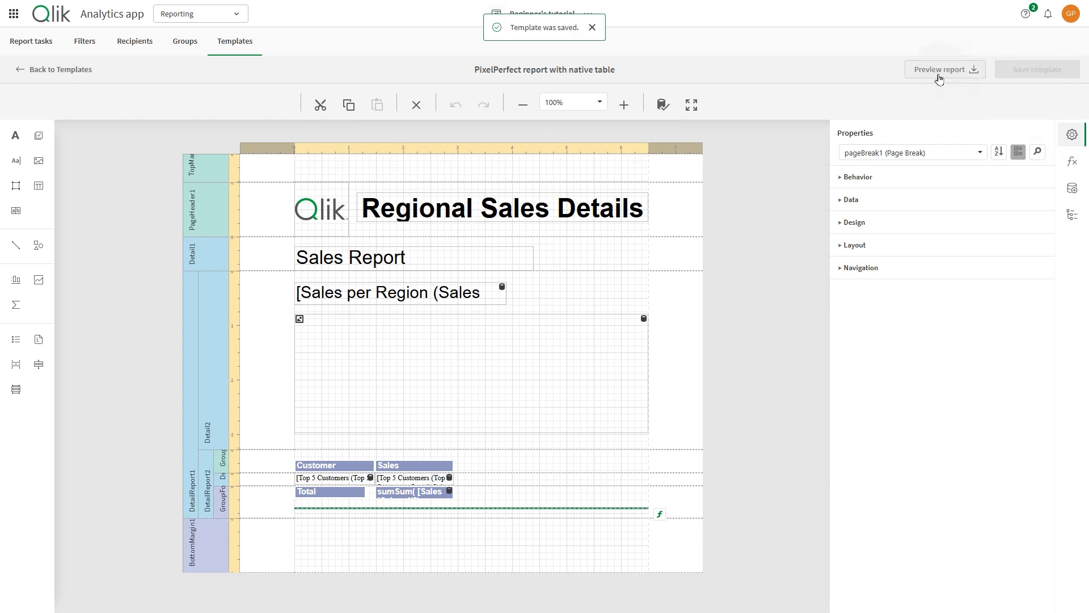
left_click(940, 68)
left_click(536, 337)
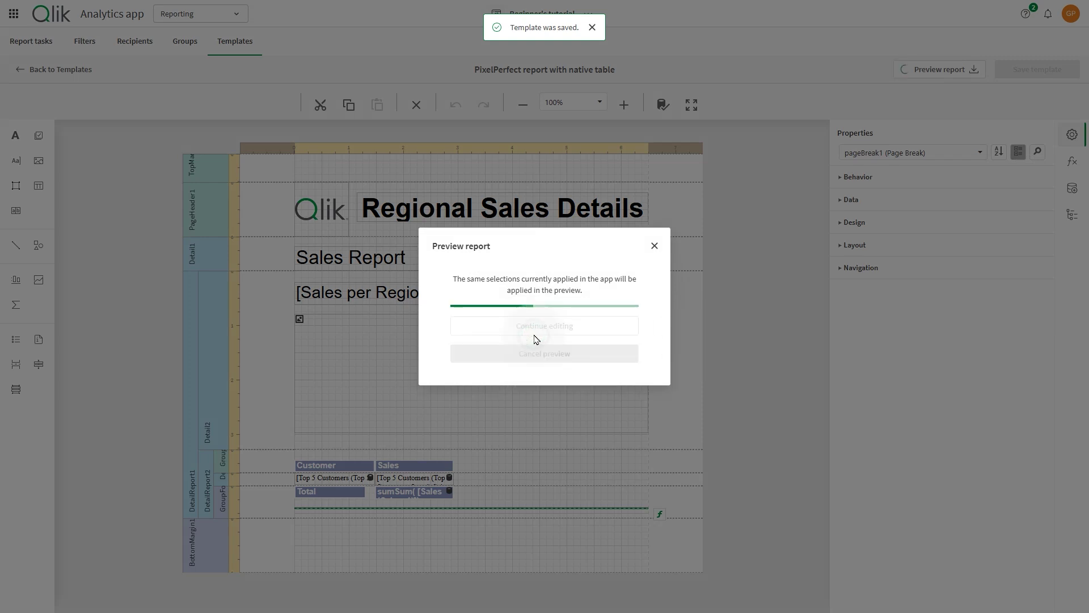
scroll(496, 216, "down", 3)
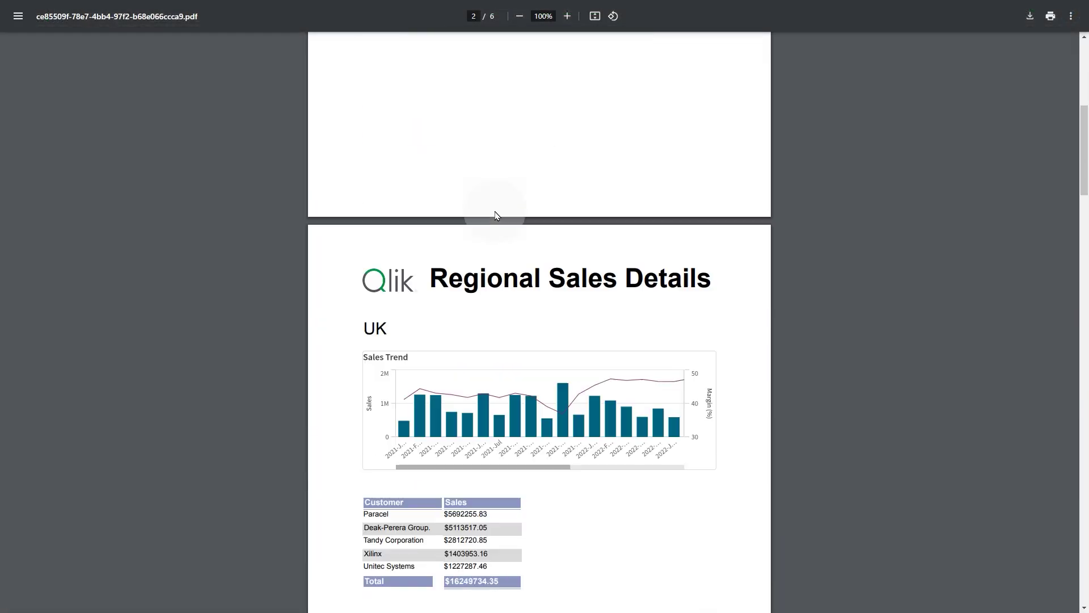
scroll(496, 217, "down", 3)
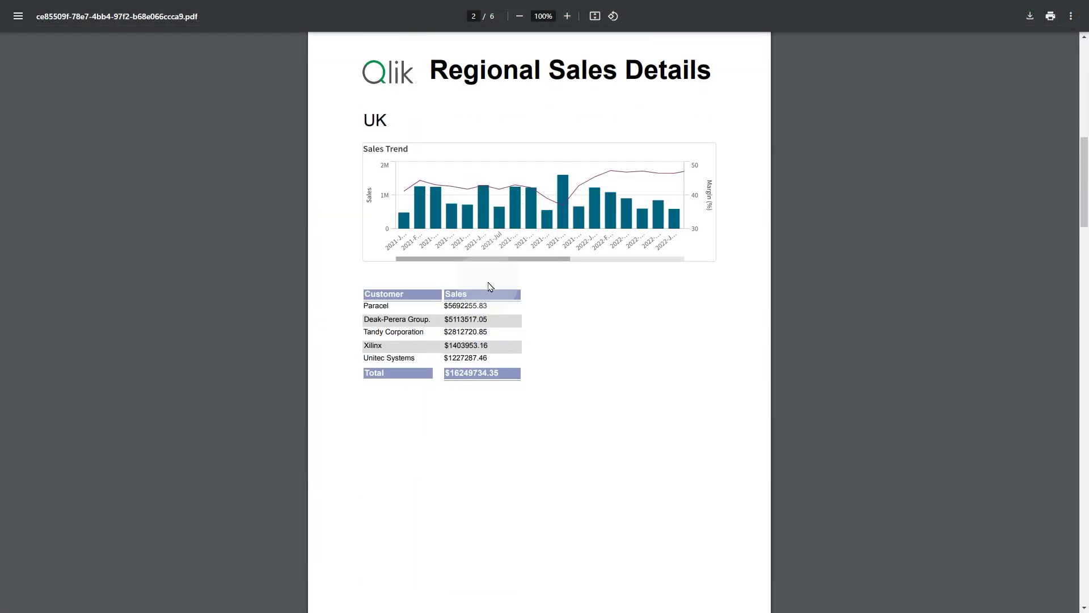
scroll(523, 397, "down", 3)
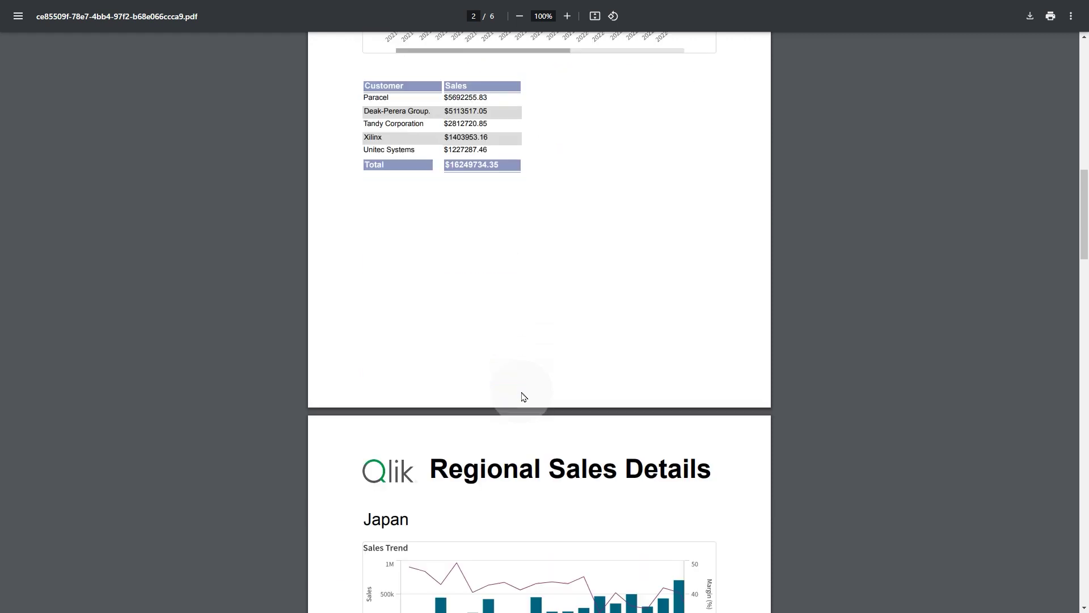
scroll(523, 397, "down", 3)
scroll(524, 397, "down", 2)
scroll(544, 364, "down", 3)
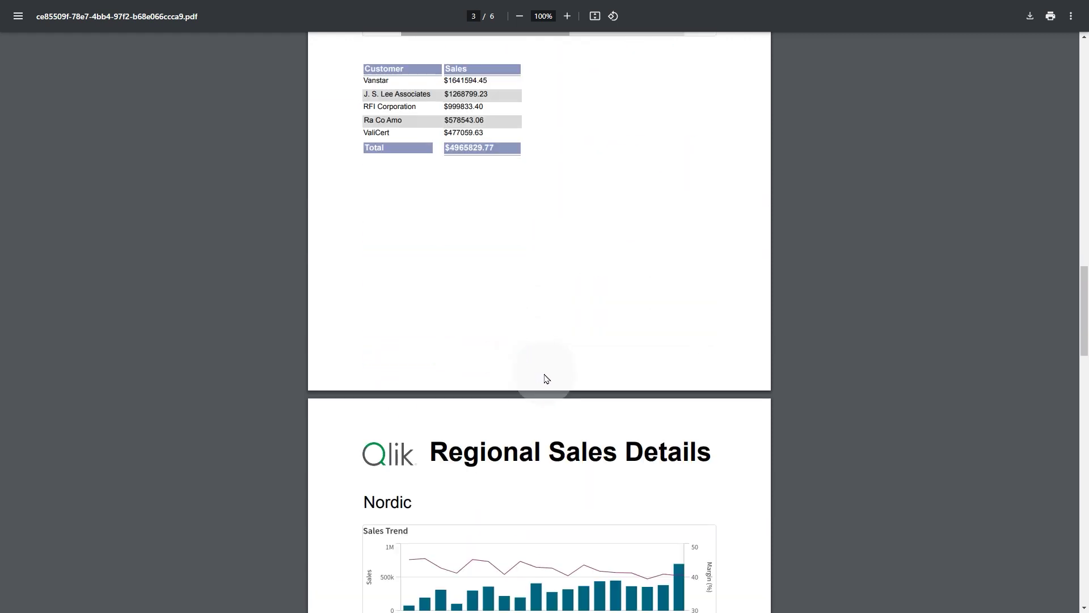
scroll(546, 378, "down", 4)
scroll(546, 378, "down", 3)
scroll(546, 379, "down", 4)
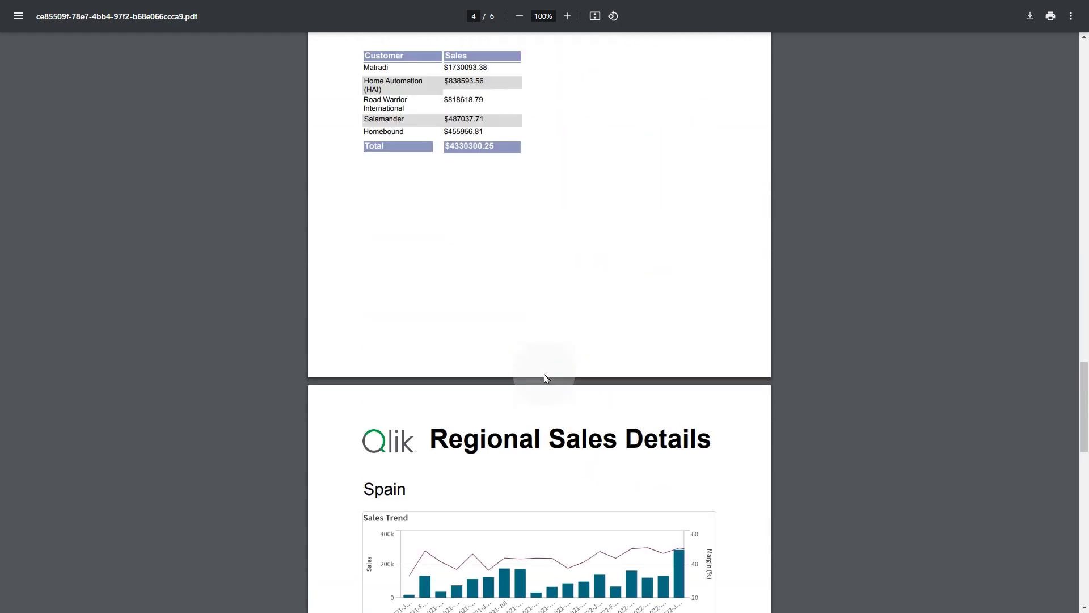